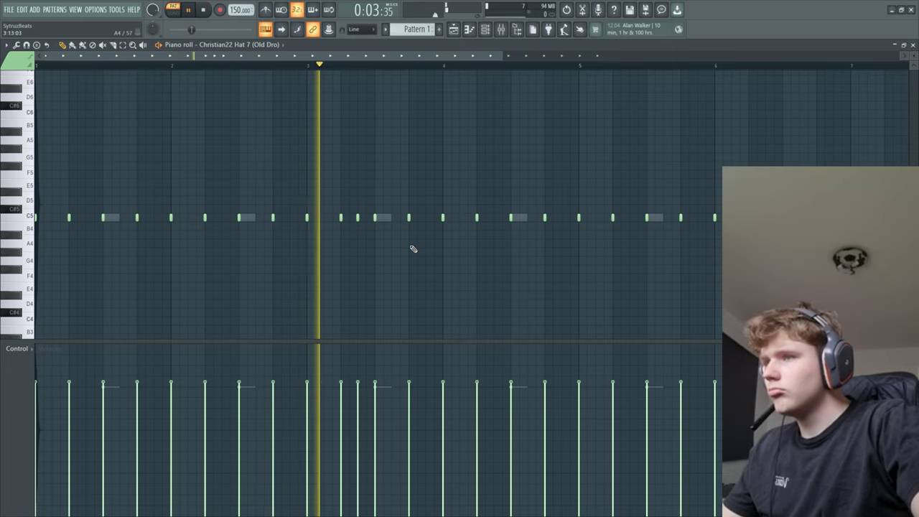
Step: Add an extra hi-hat note on C5 just before bar 7 of the Christian22 Hat 7 pattern
scroll(413, 248, down, 1)
drag(413, 248, 354, 248)
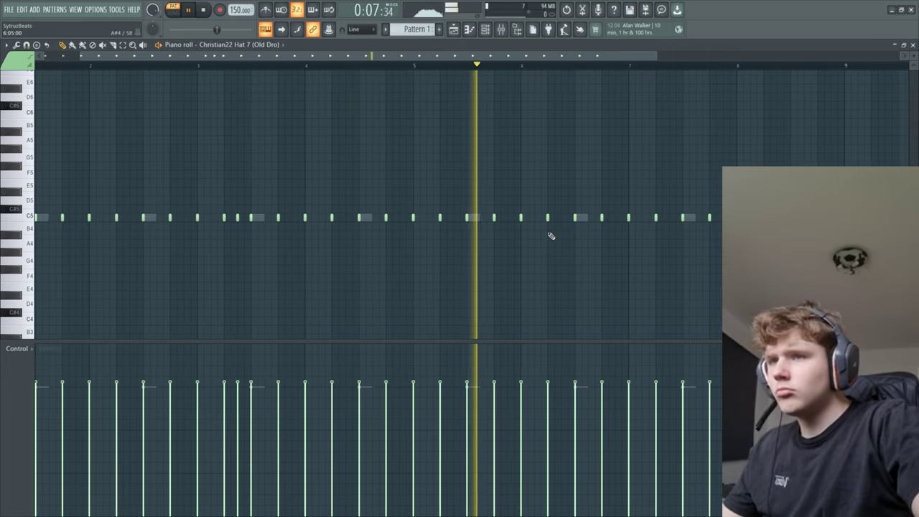
click(615, 218)
scroll(614, 218, down, 1)
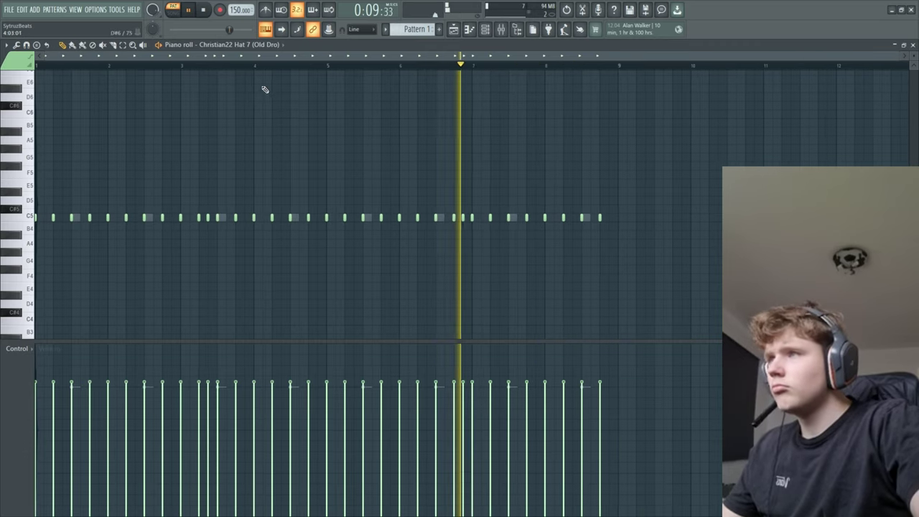
Step: On the Stoopidxool Snare 1 channel, place C5 hits just before and just after bar 2 and repeat them around bar 6
click(236, 45)
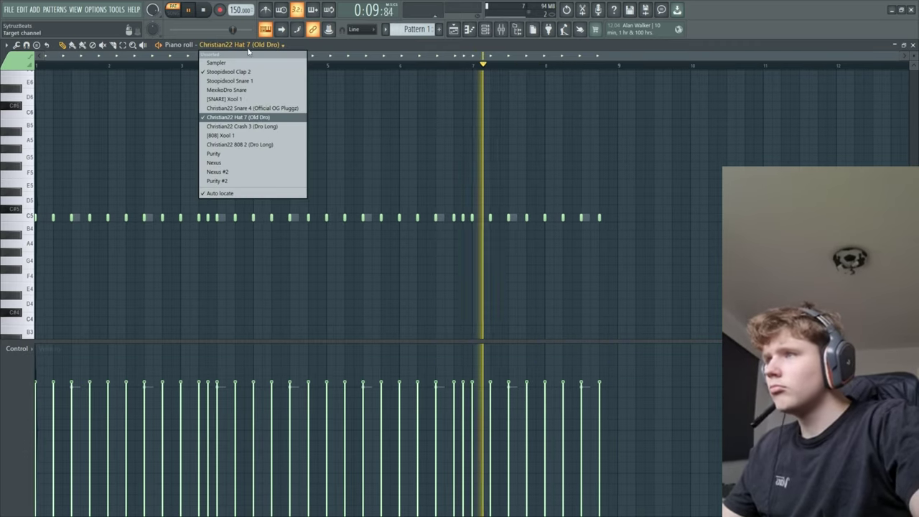
click(230, 81)
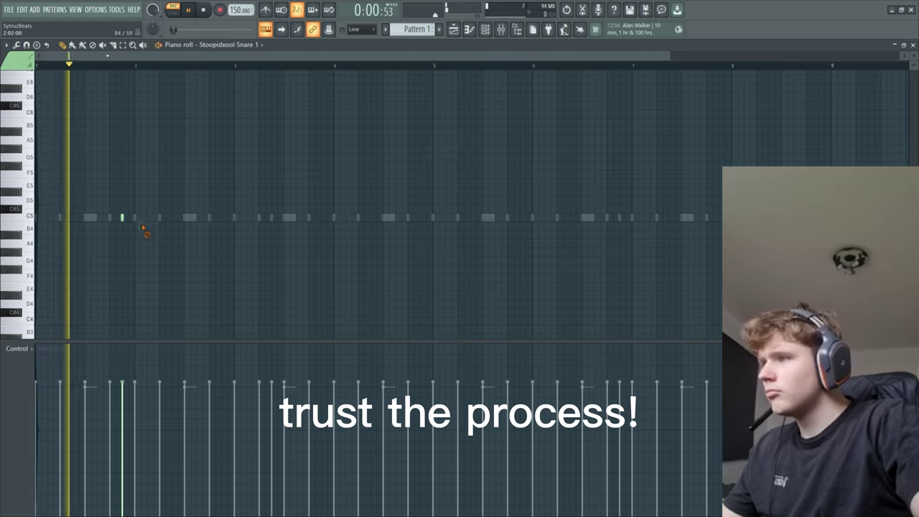
click(146, 218)
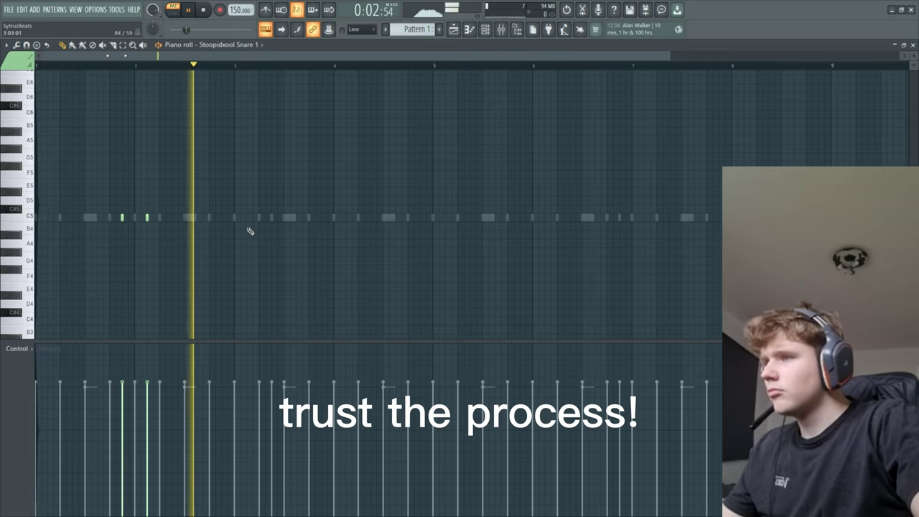
scroll(249, 227, down, 1)
drag(326, 67, 266, 71)
ctrl+click(291, 65)
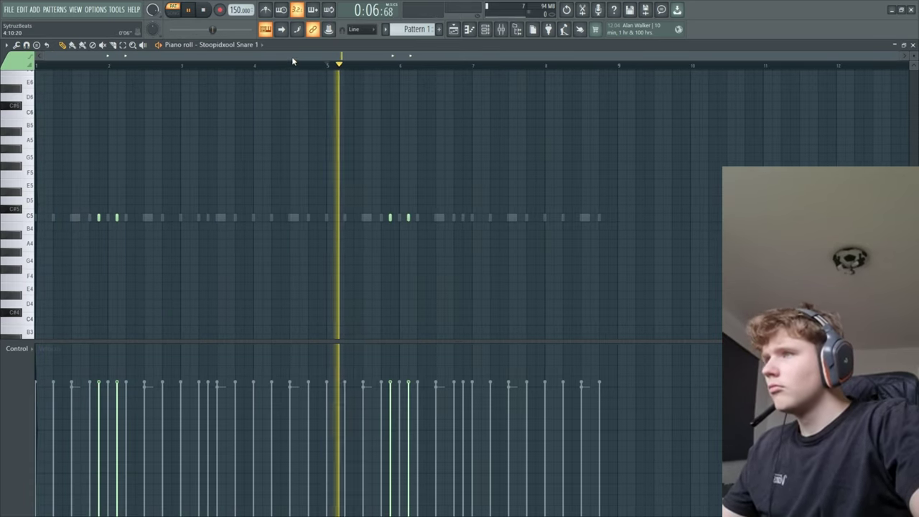
Step: On the MexikoDro Snare channel, place a C5 hit shortly after the start of bar 4 and of bar 8
click(240, 45)
click(252, 90)
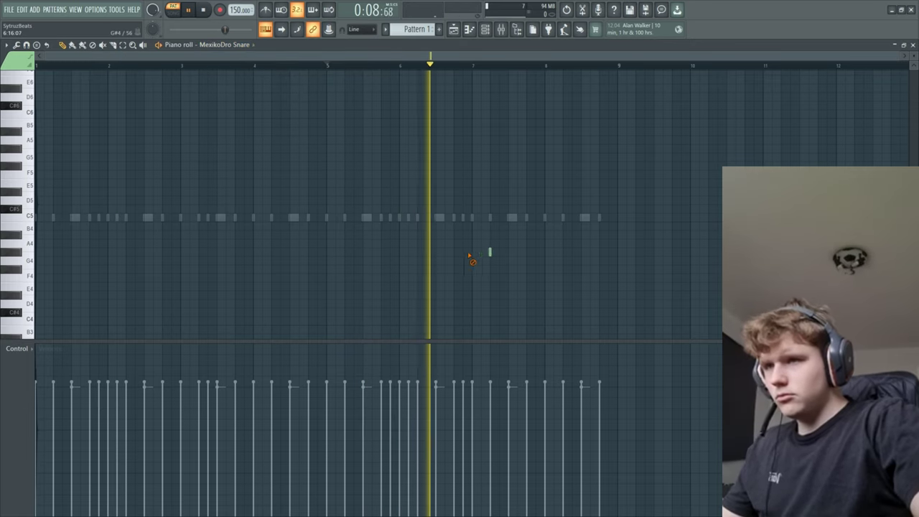
click(555, 218)
click(263, 218)
right_click(262, 218)
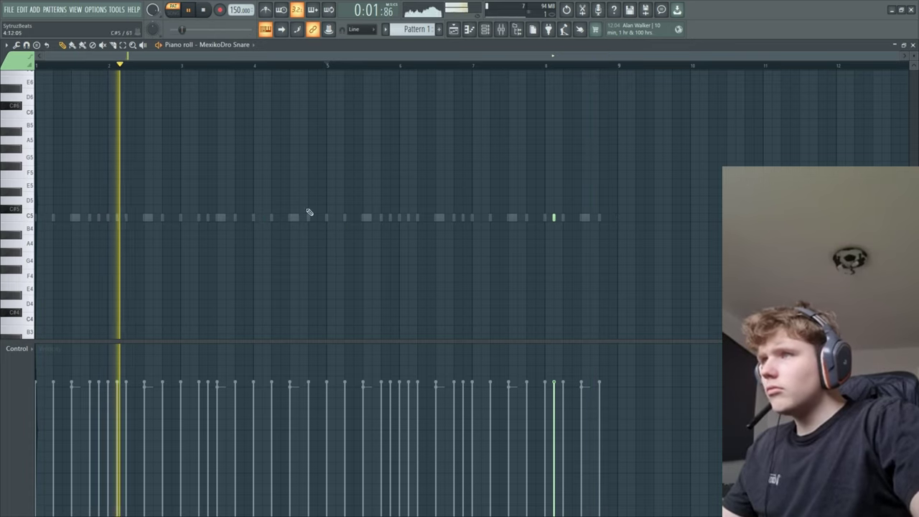
click(262, 218)
Step: On the Christian22 Snare 4 channel, place a C5 hit late in bar 4 and a three-hit roll at the end of bar 8
click(231, 45)
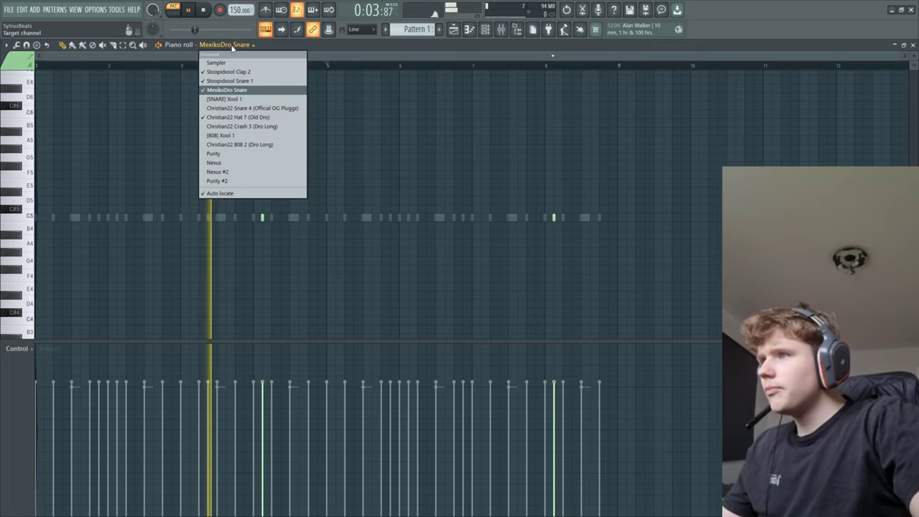
click(251, 109)
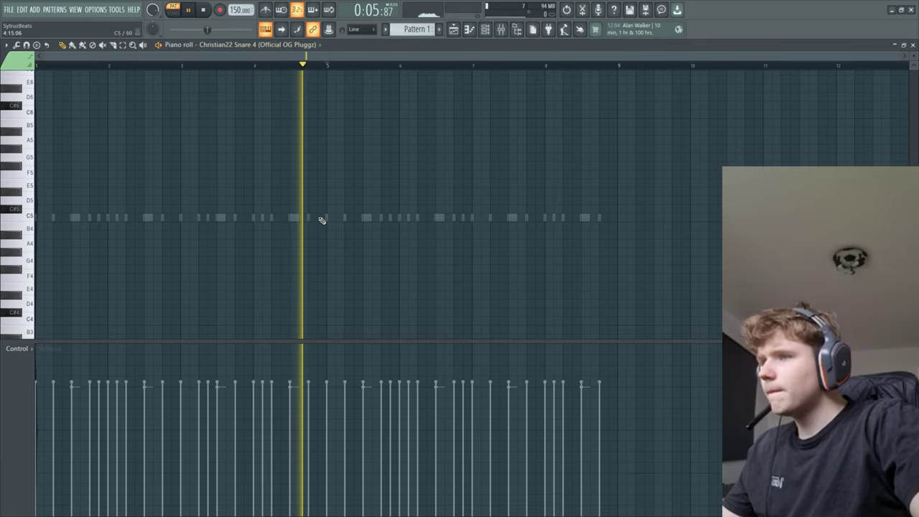
scroll(608, 220, up, 3)
click(601, 219)
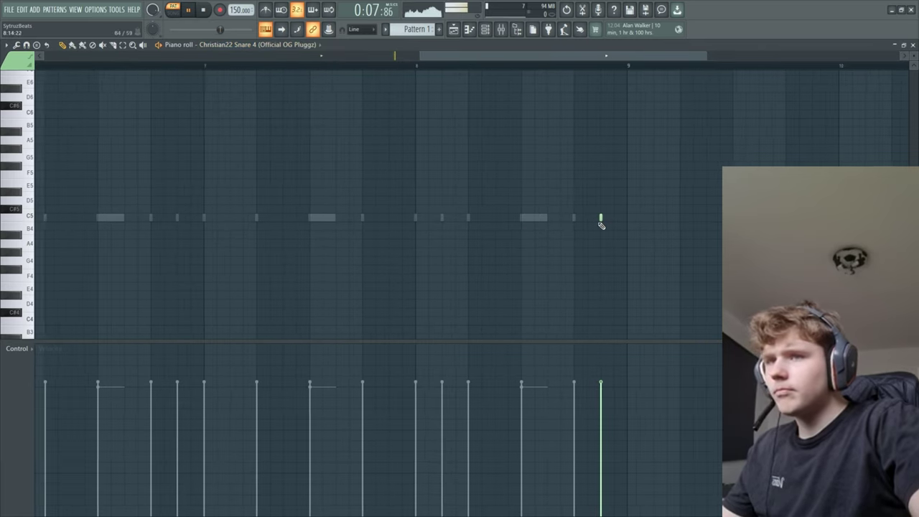
click(587, 219)
click(575, 219)
scroll(582, 219, down, 3)
Step: Place a Christian22 Crash 3 (Dro Long) hit on C5 at the start of bar 1
click(231, 44)
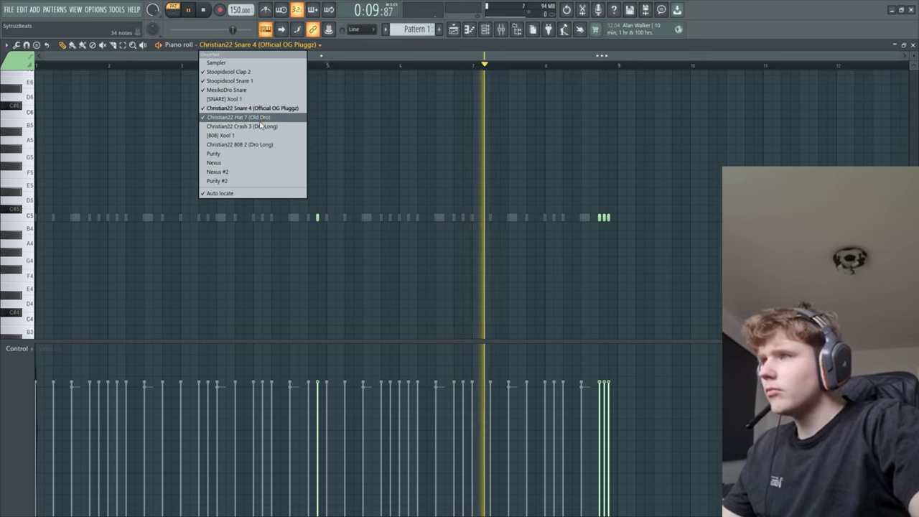
click(261, 126)
Step: Program C5 hits for [808] Xool 1 across bars 1 to 4 and duplicate the rhythm starting at bar 5
click(263, 46)
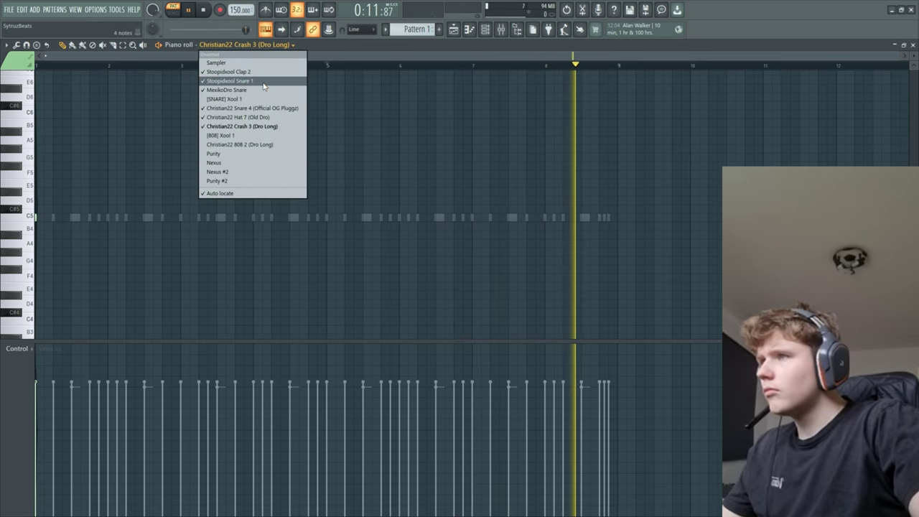
click(252, 137)
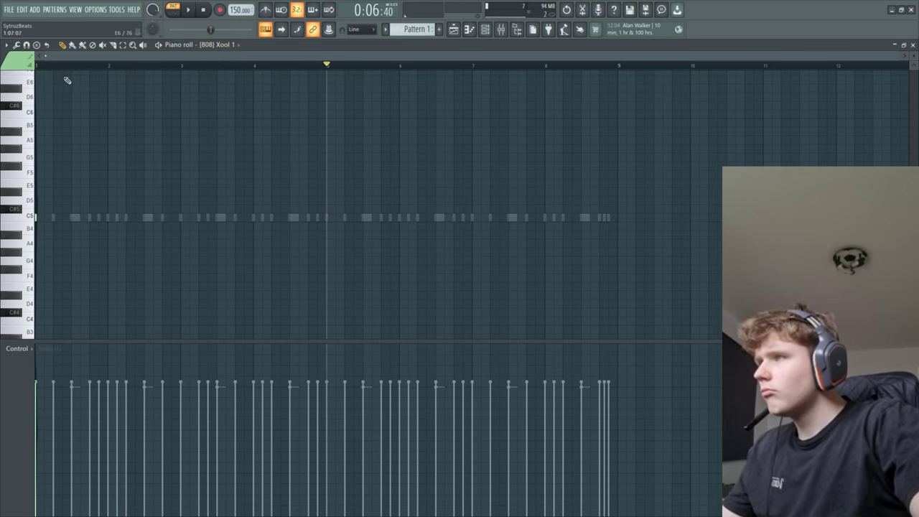
scroll(78, 213, up, 1)
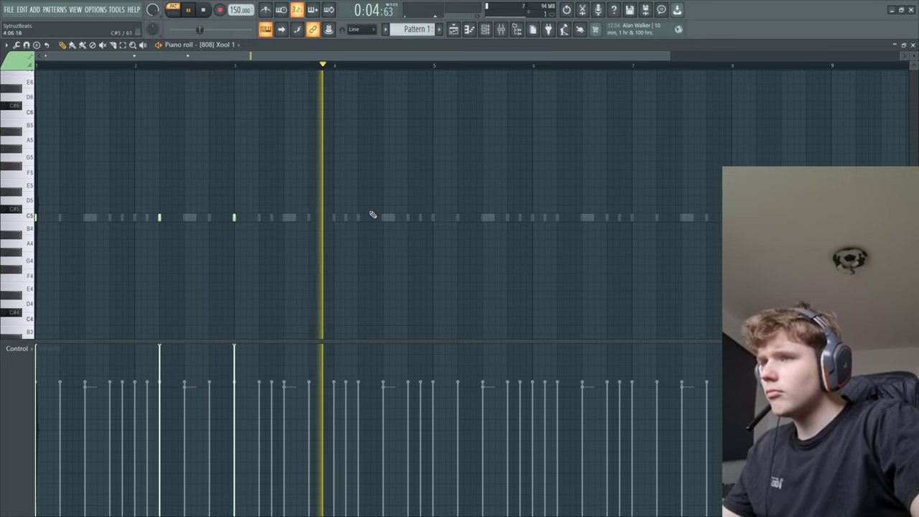
key(ctrl+b)
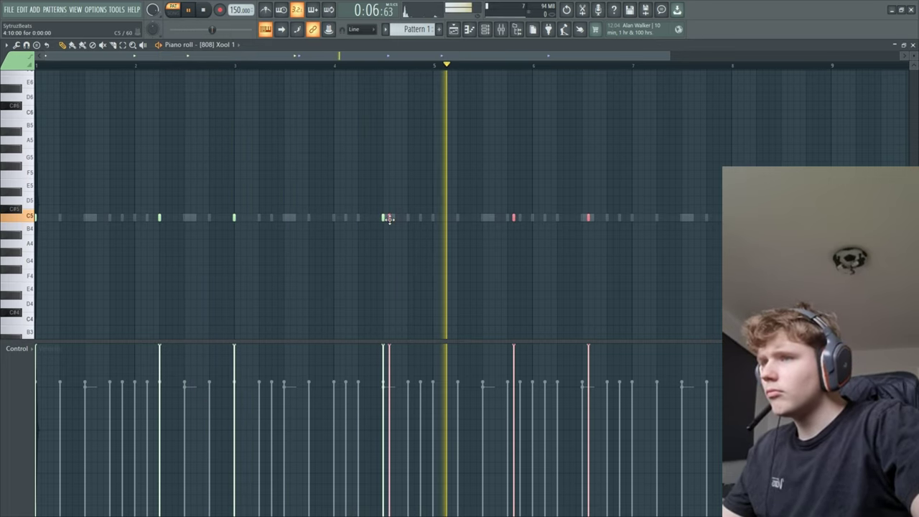
drag(390, 217, 431, 218)
Step: Build a one-bar chord of E5, G5 and B5 at the start of the Purity channel
click(212, 45)
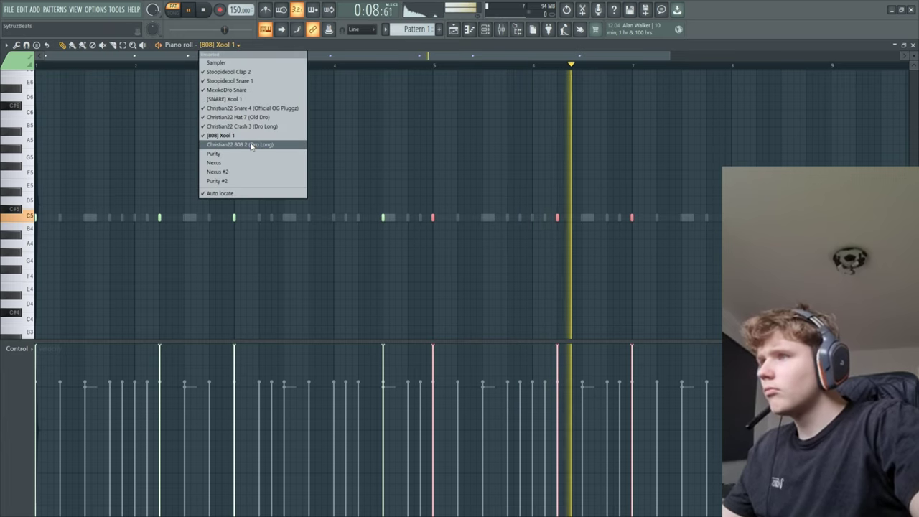
click(215, 152)
key(space)
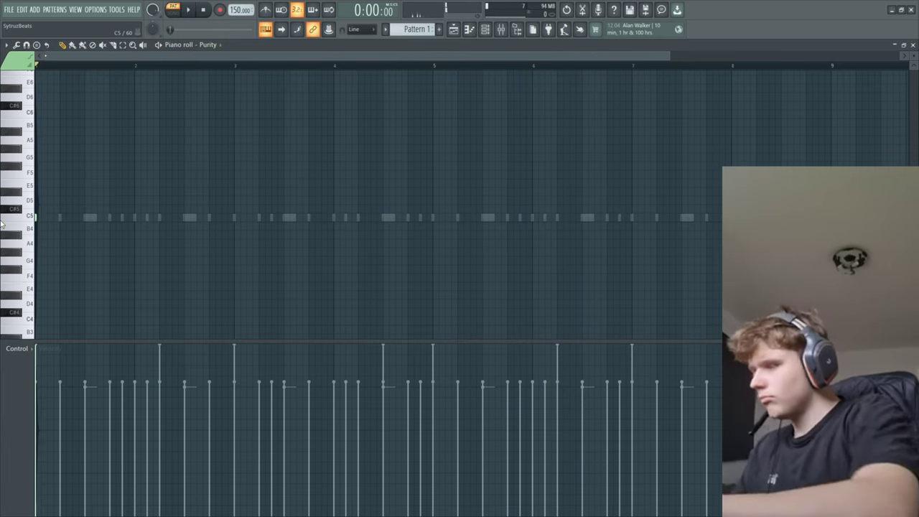
click(39, 217)
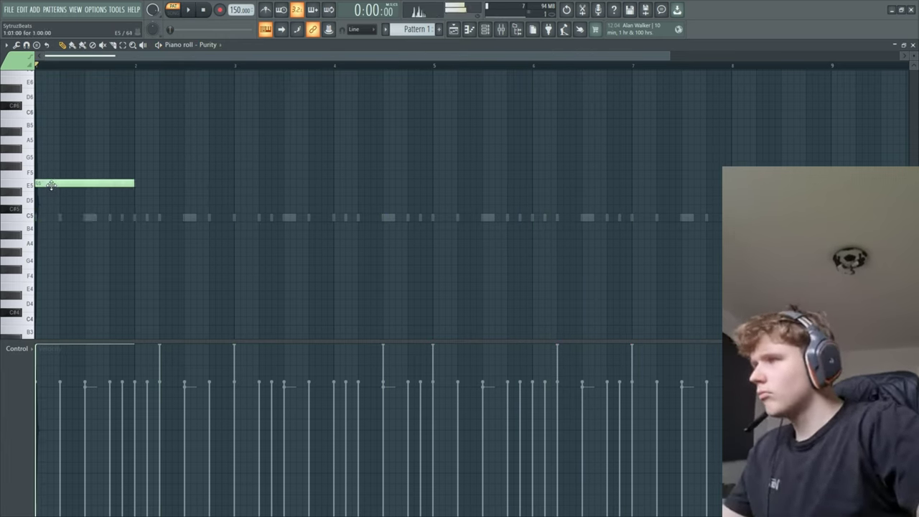
scroll(119, 123, down, 1)
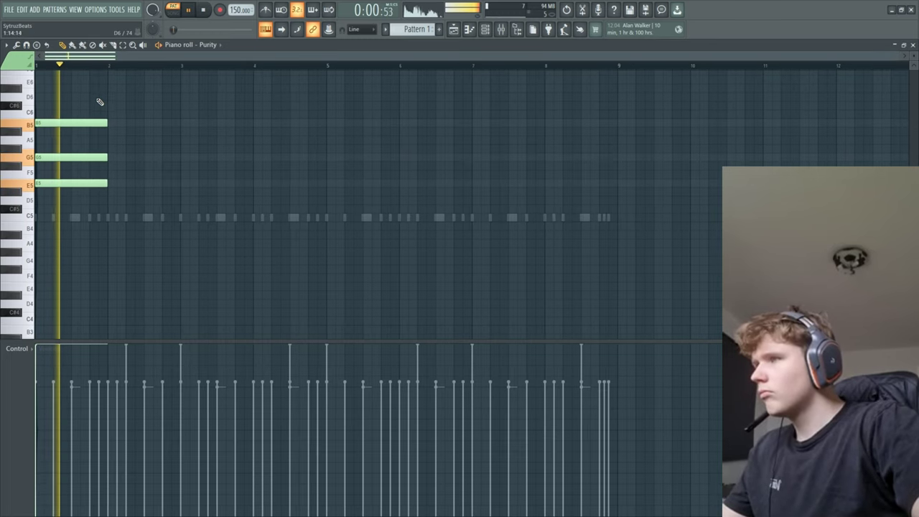
Step: Transpose the whole Purity chord up one semitone to F5, G#5 and C6 and audition it
key(ctrl+a)
key(space)
key(space)
mouse_move(51, 193)
mouse_down()
mouse_move(46, 161)
mouse_move(45, 181)
mouse_up()
key(space)
key(space)
Step: Duplicate the chord, lower the copy to C5, D#5 and G5, and retime both so the change falls on beat 4 of bar 1
key(ctrl+b)
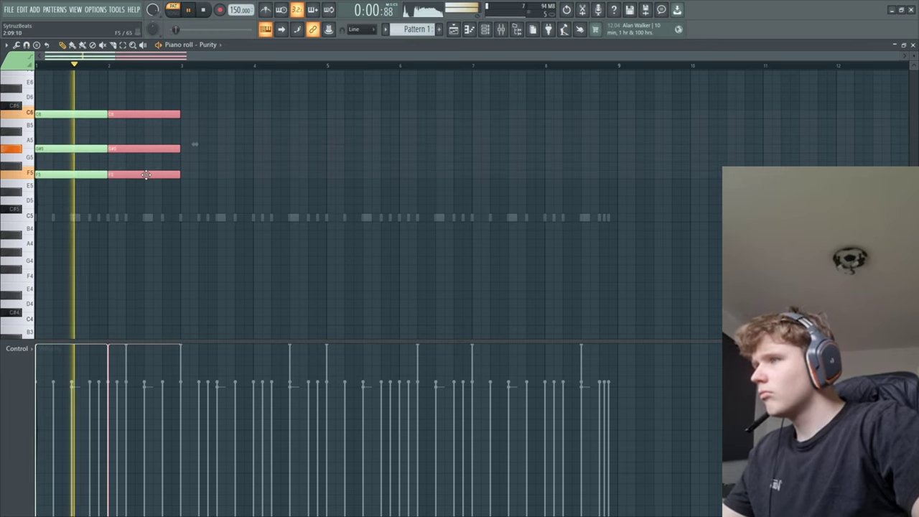
key(space)
key(Down)
key(Down)
key(Down)
key(space)
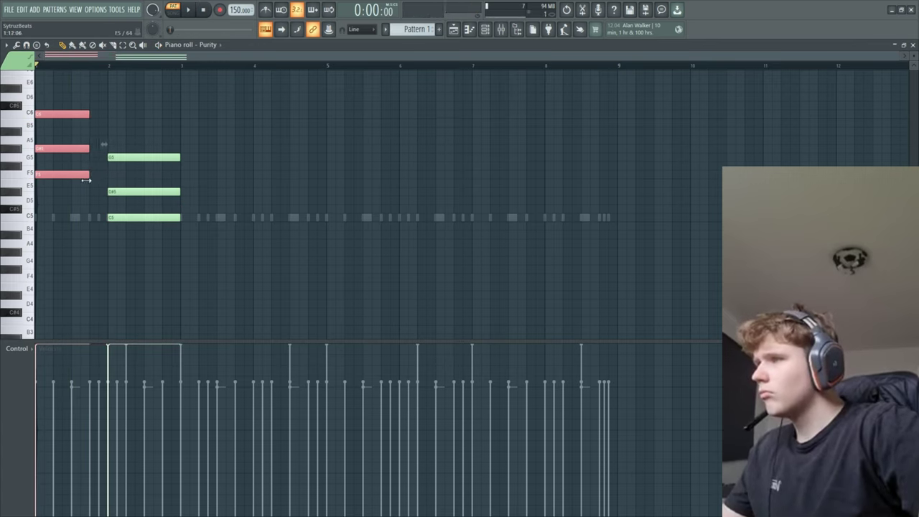
drag(164, 217, 180, 218)
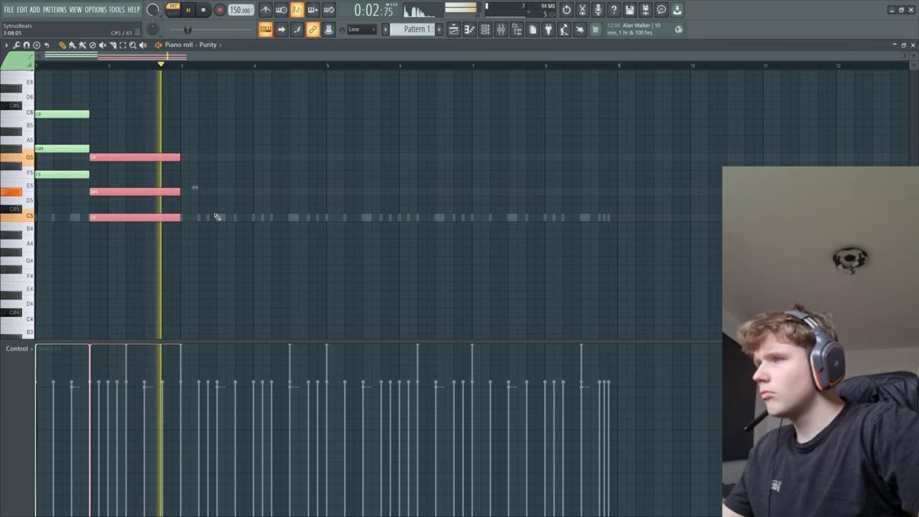
Step: Repeat the C5, D#5 and G5 chord up to bar 5 and duplicate the whole four-bar progression after it
key(ctrl+b)
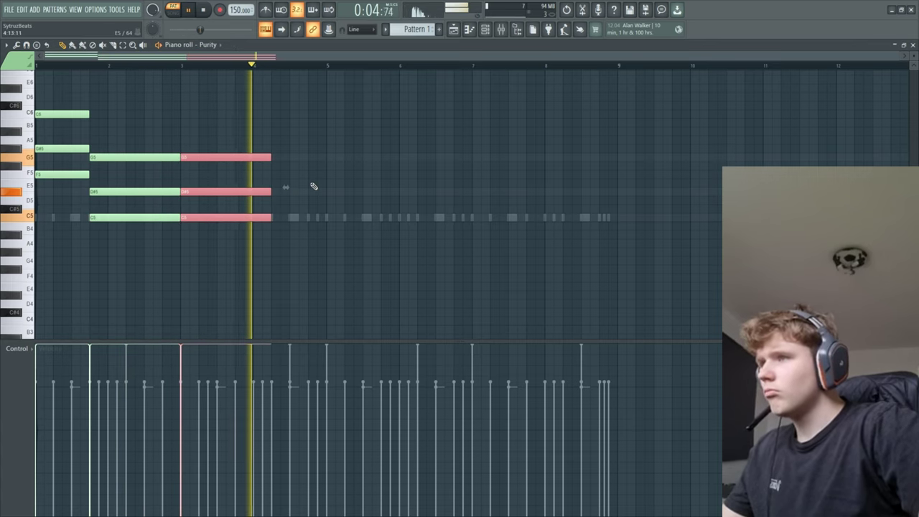
key(ctrl+b)
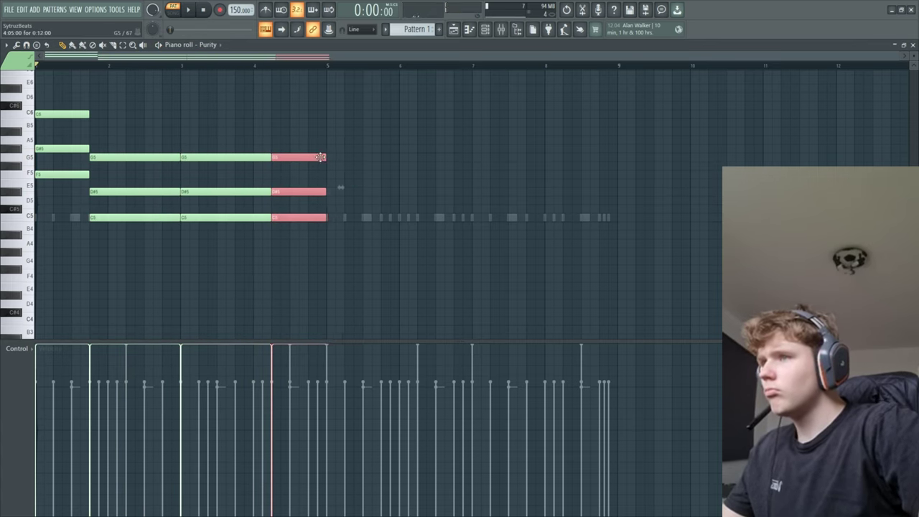
key(ctrl+a)
key(ctrl+b)
ctrl+click(244, 246)
Step: On the Nexus channel, place short stabs of the Purity chords at each chord start in bars 1 to 4
click(220, 46)
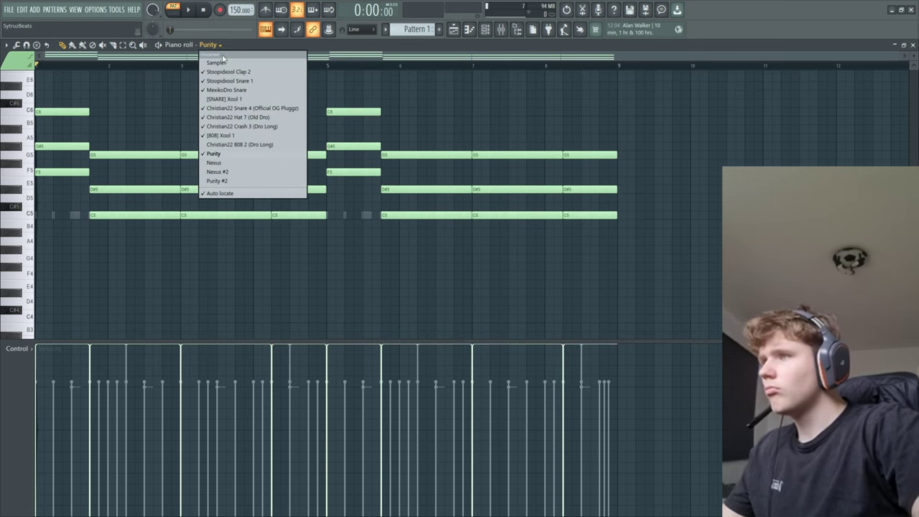
click(214, 162)
click(50, 112)
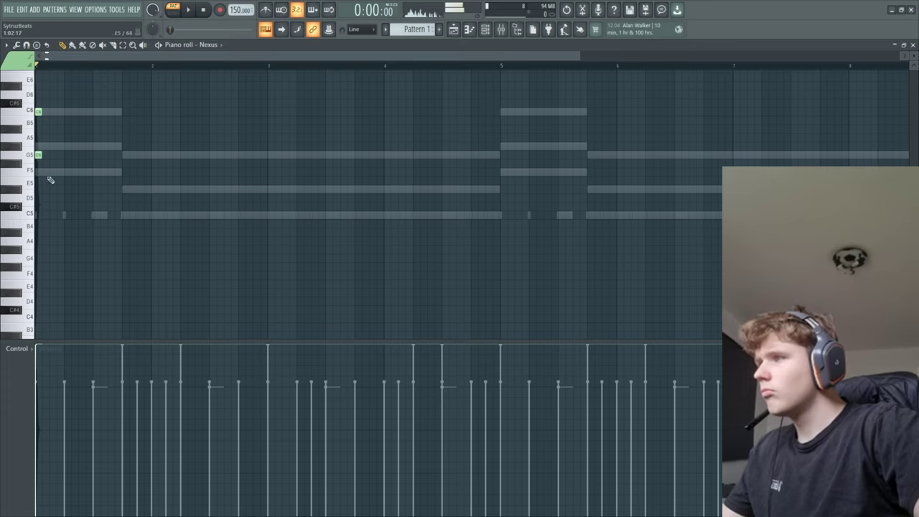
double_click(38, 156)
click(520, 196)
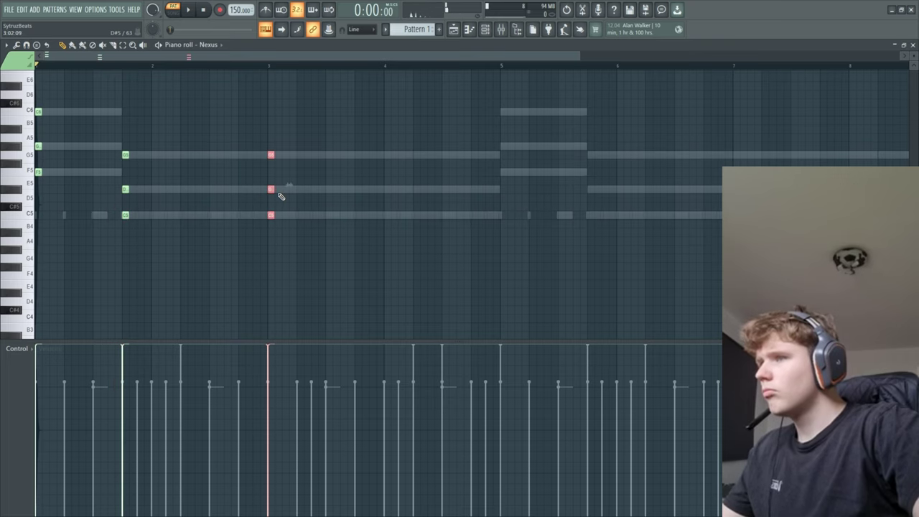
scroll(381, 199, down, 2)
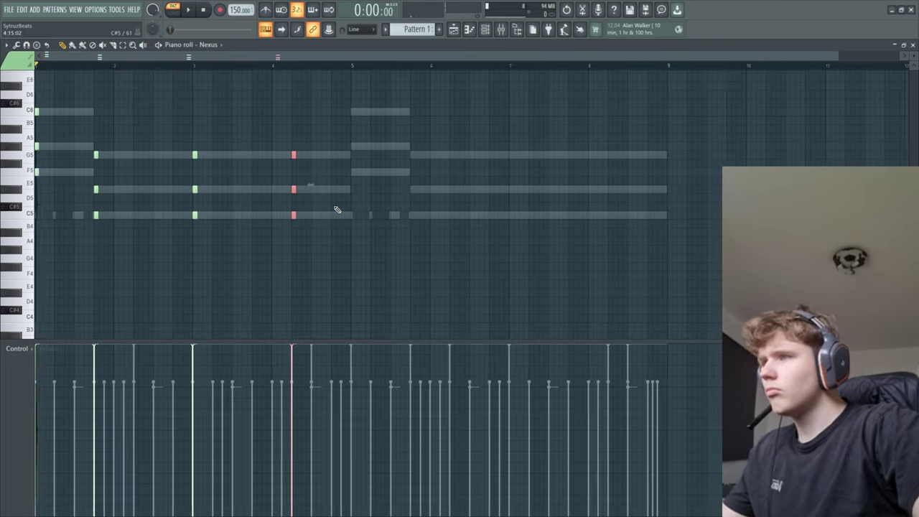
Step: Duplicate the four bars of Nexus chord stabs so they repeat from bar 5
key(space)
drag(249, 124, 138, 287)
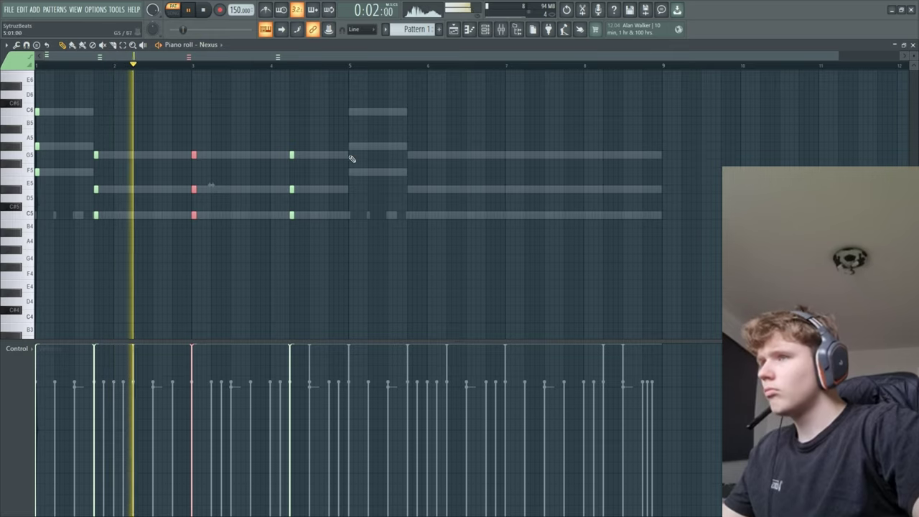
drag(414, 83, 35, 227)
drag(37, 145, 351, 149)
ctrl+click(248, 73)
Step: Lower the velocity of all Purity chord notes to about half
right_click(251, 157)
right_click(251, 156)
key(ctrl+a)
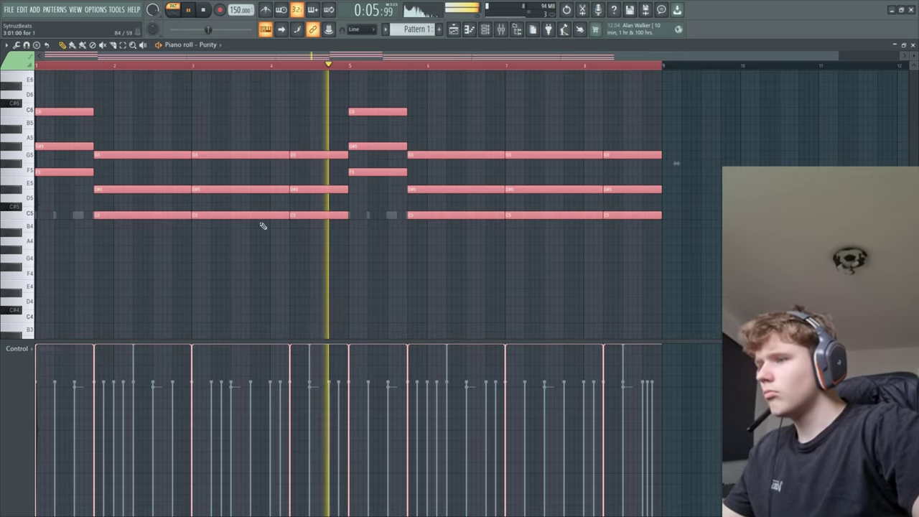
key(ctrl+d)
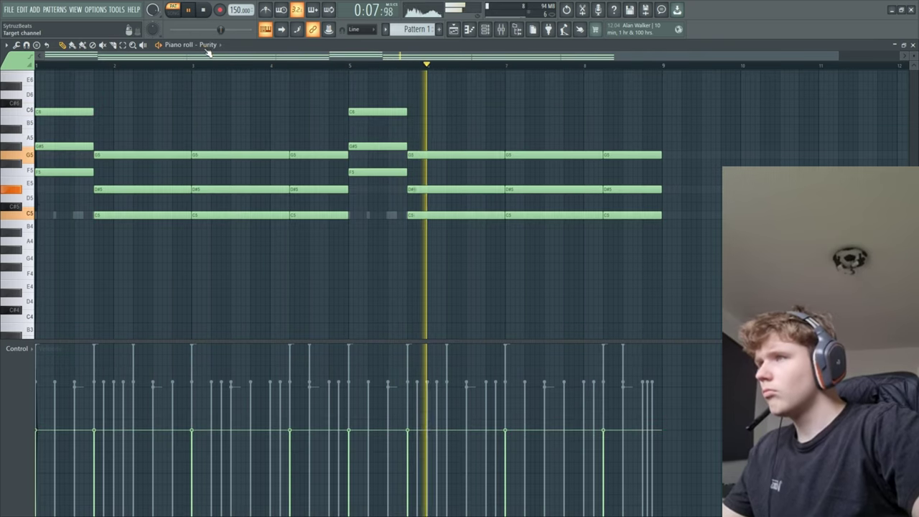
Step: Copy the Nexus chord stabs and paste them into the Nexus #2 channel
click(207, 47)
click(235, 162)
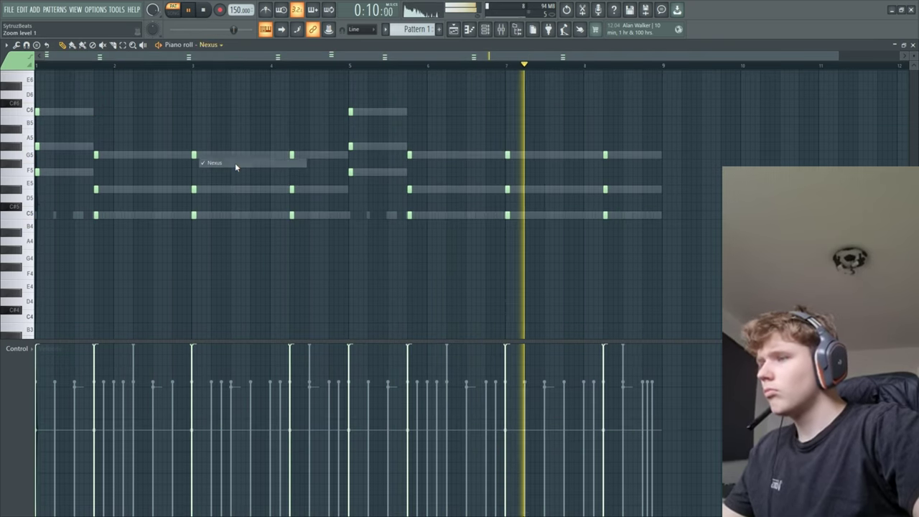
click(485, 28)
right_click(419, 260)
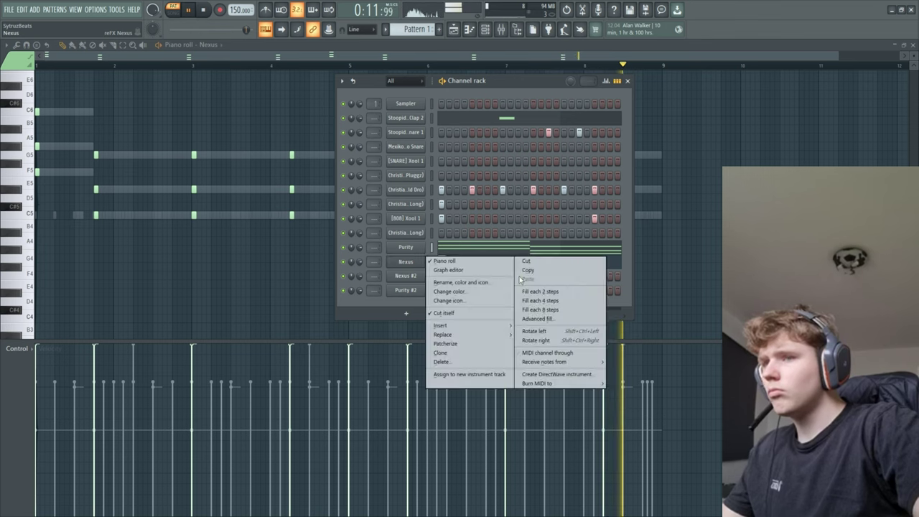
click(526, 271)
right_click(420, 277)
click(526, 293)
Step: Copy the chord stabs from Nexus #2 and paste them into the Purity #2 channel
right_click(413, 277)
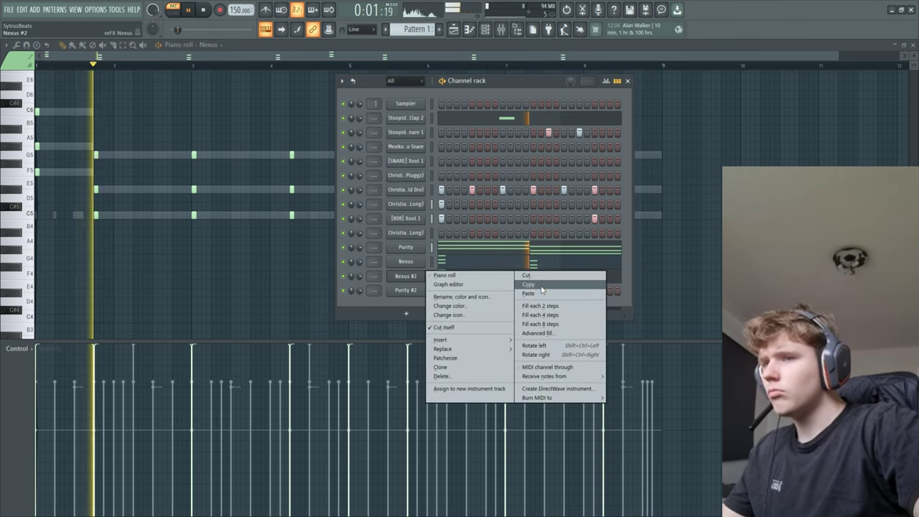
click(539, 285)
right_click(412, 290)
click(539, 308)
click(257, 106)
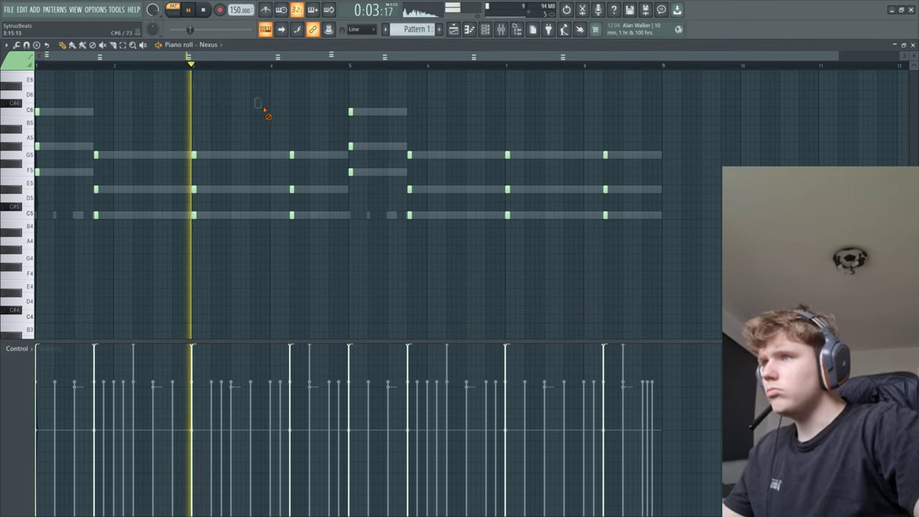
Step: Cut the pasted chord stabs out of the Purity #2 channel
click(209, 44)
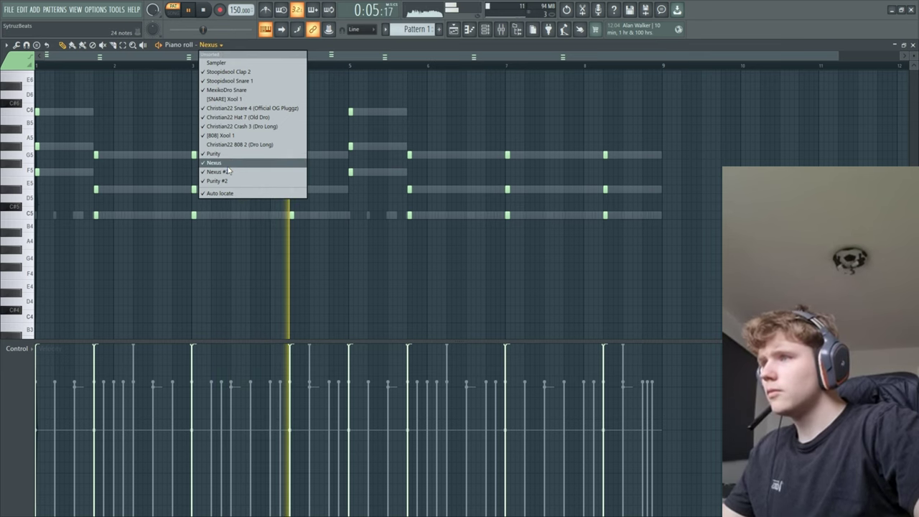
key(F6)
right_click(410, 291)
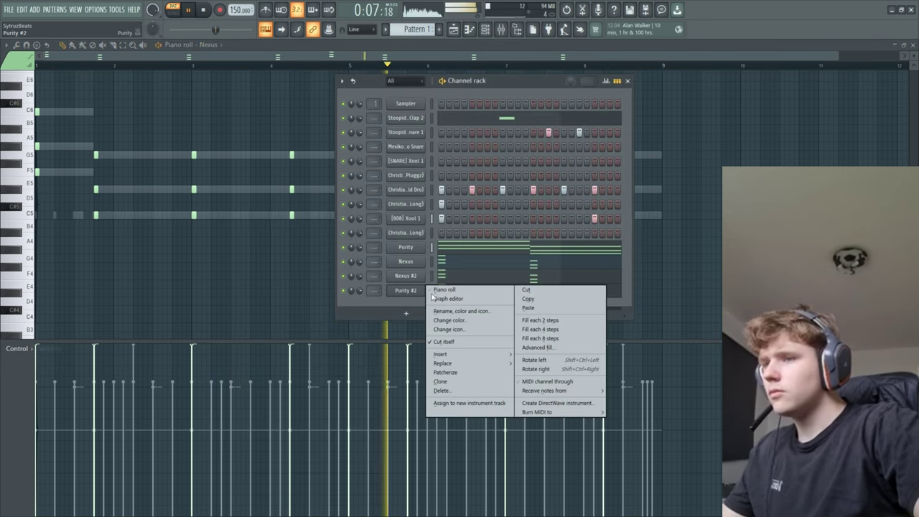
click(529, 298)
Step: On Purity #2, place one-beat melody notes: C6 and G5 on beats 2 and 4 of bar 1, G#5 ending bar 2, G5 starting bar 3
click(209, 45)
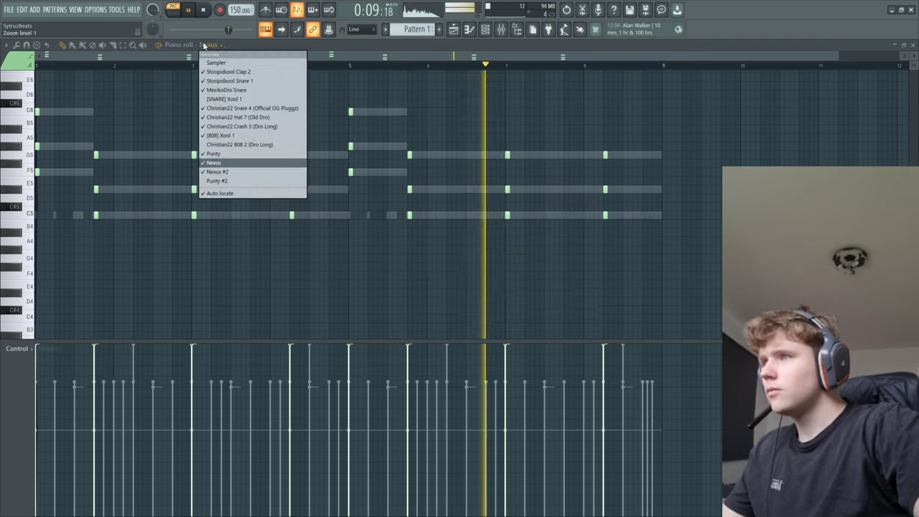
click(216, 181)
scroll(37, 149, up, 3)
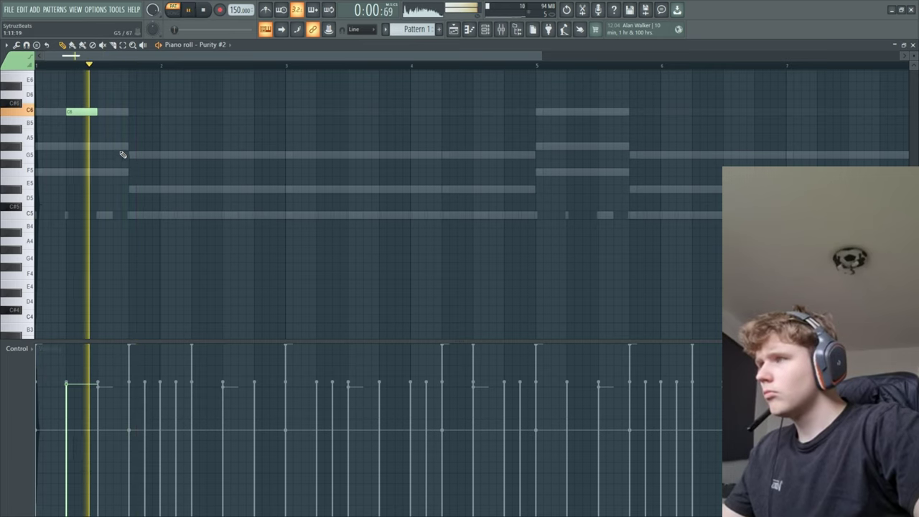
scroll(252, 190, down, 2)
click(168, 155)
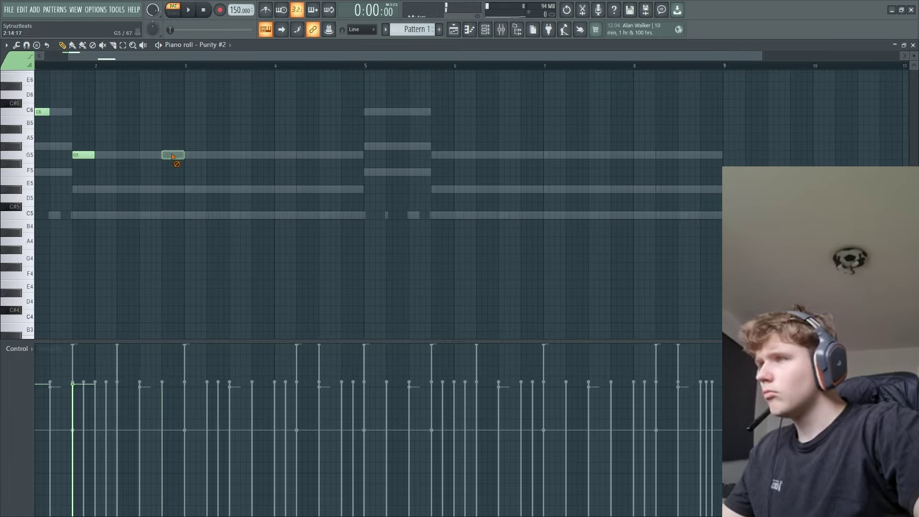
click(184, 155)
scroll(189, 185, down, 1)
key(space)
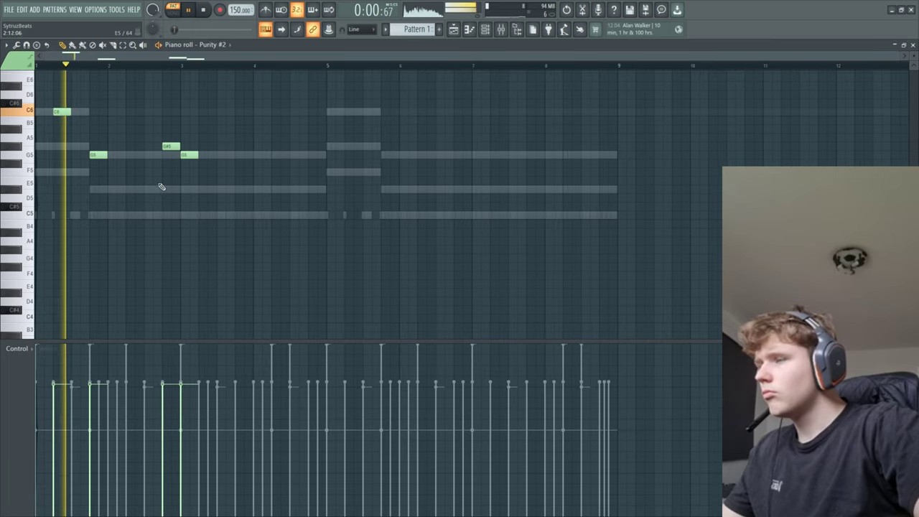
Step: Continue the melody with D#5 on beat 4 of bar 3, G5 on beat 4 of bar 4, and G#5 and C6 opening bar 5
click(218, 181)
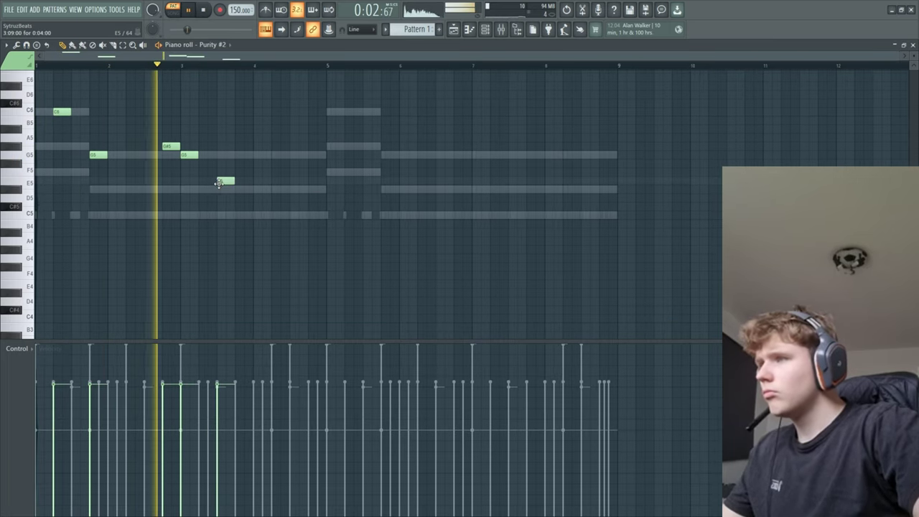
right_click(225, 181)
click(237, 189)
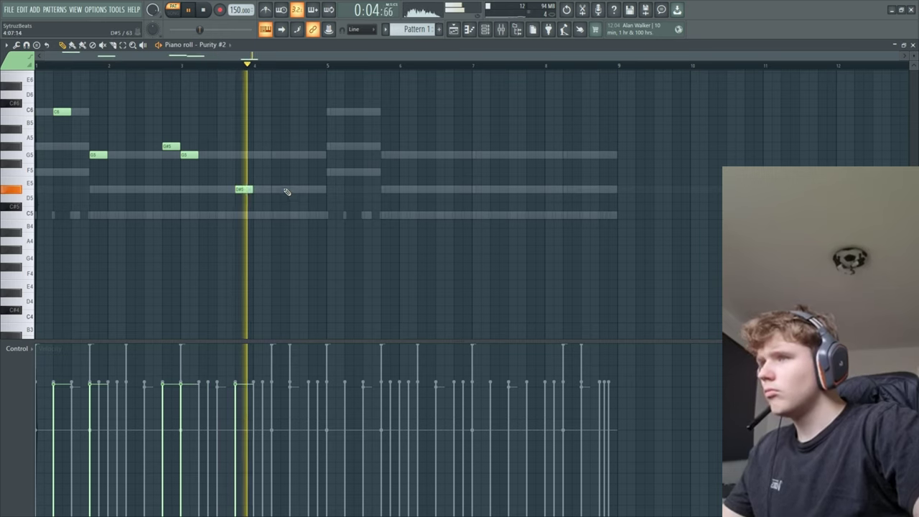
click(310, 155)
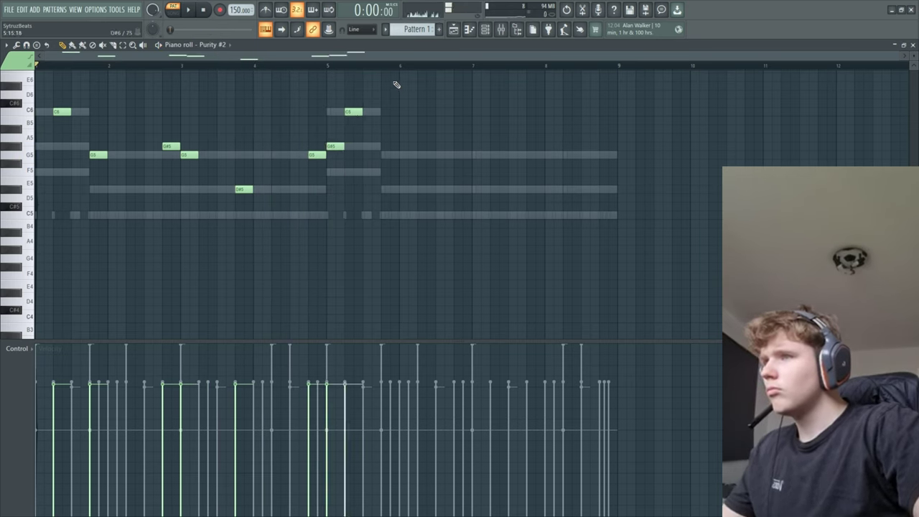
Step: Duplicate the first four bars of the Purity #2 melody so they repeat from bar 5
drag(332, 68, 36, 66)
key(ctrl+b)
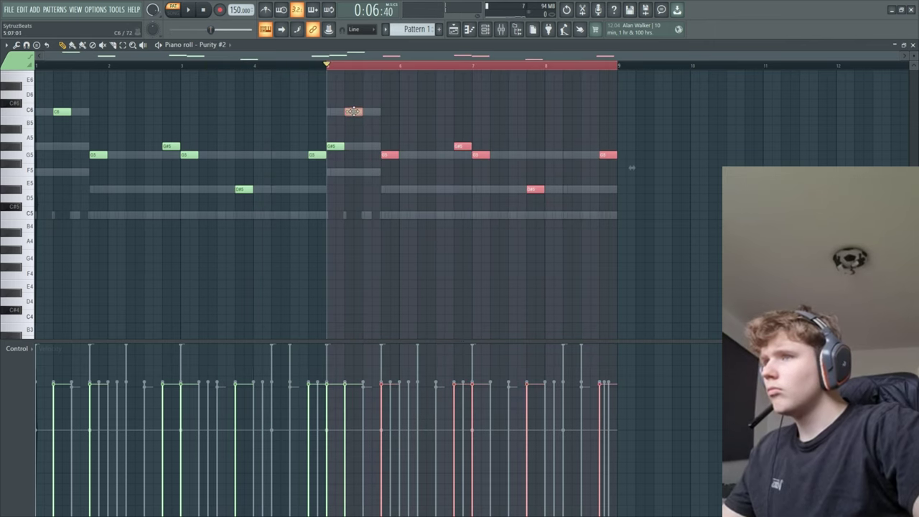
key(ctrl+d)
Step: Add a G#5 at the start of bar 1 and lower the velocity of the G#5 notes opening bars 1 and 5
key(space)
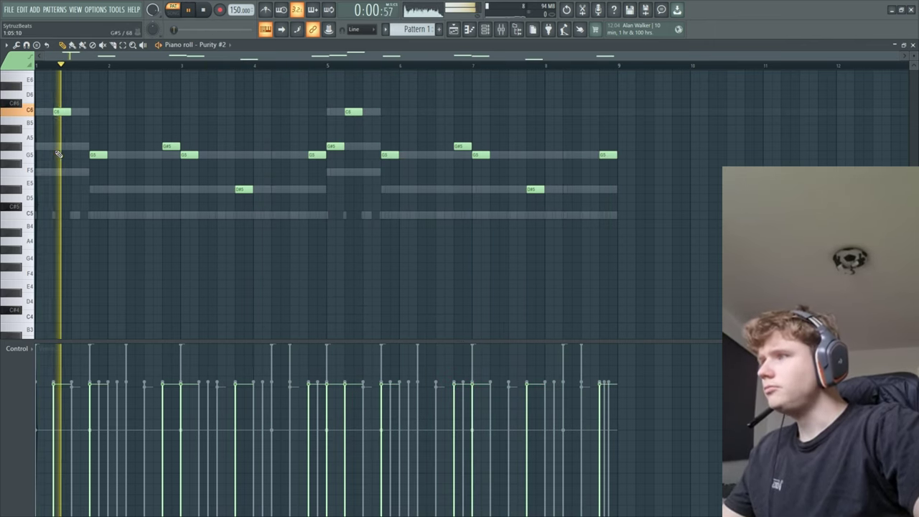
key(space)
click(335, 147)
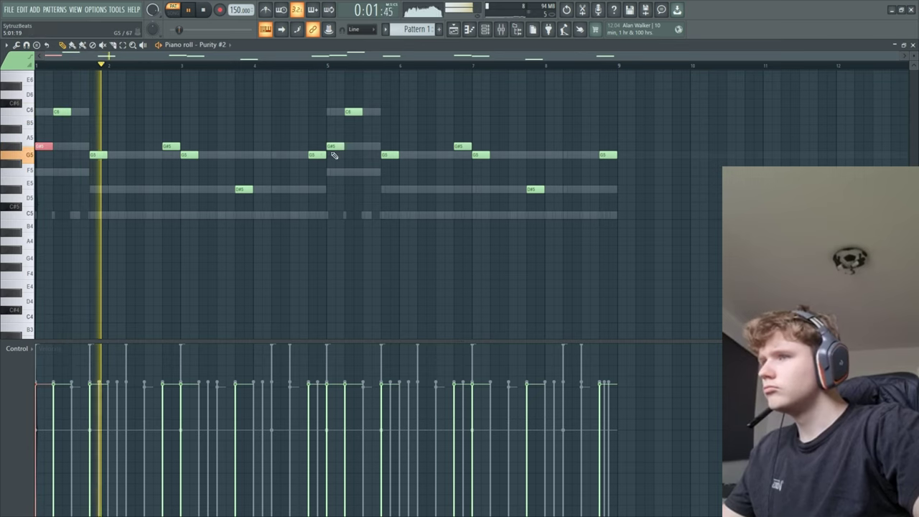
scroll(331, 174, down, 5)
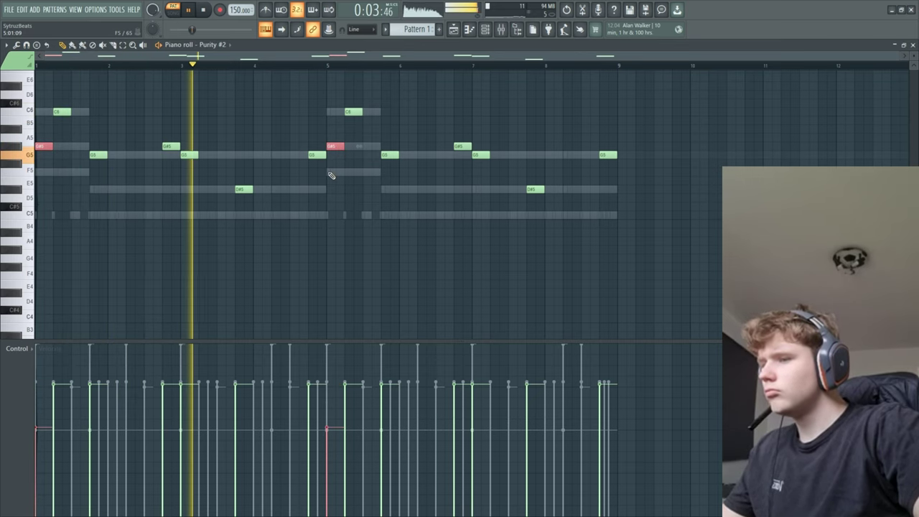
Step: Select all Purity #2 melody notes, lower their velocity slightly and clear the selection
key(ctrl+a)
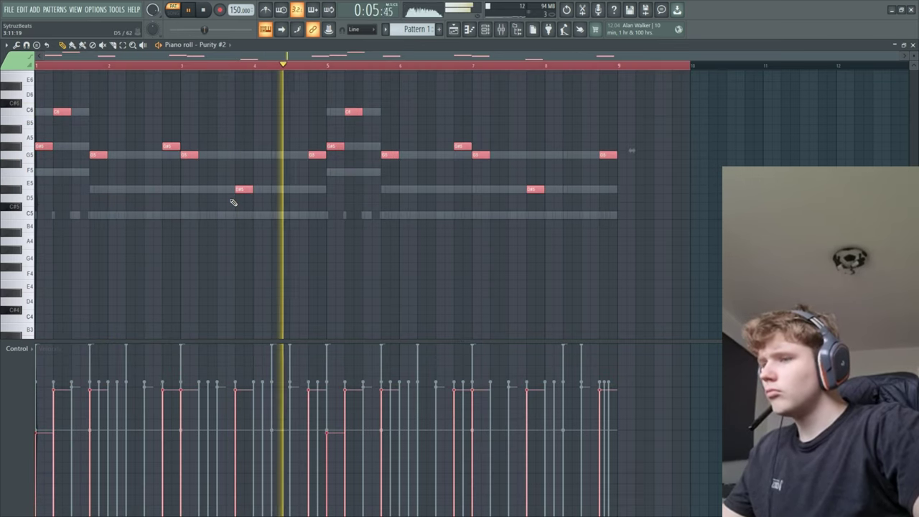
scroll(234, 204, up, 6)
scroll(235, 205, down, 4)
scroll(234, 205, down, 2)
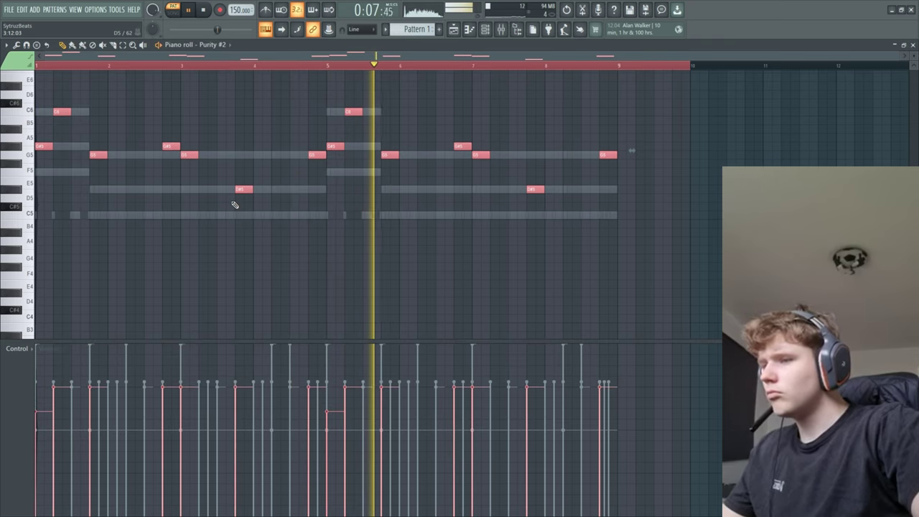
ctrl+click(386, 176)
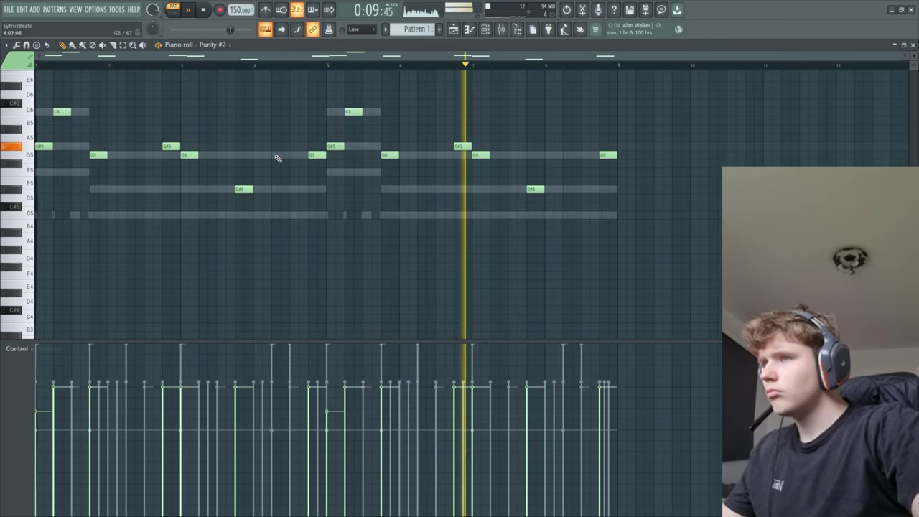
Step: Lower the velocity of the two G#5 notes opening bars 1 and 5 to about half and save the project
ctrl+click(335, 147)
ctrl+shift+click(44, 146)
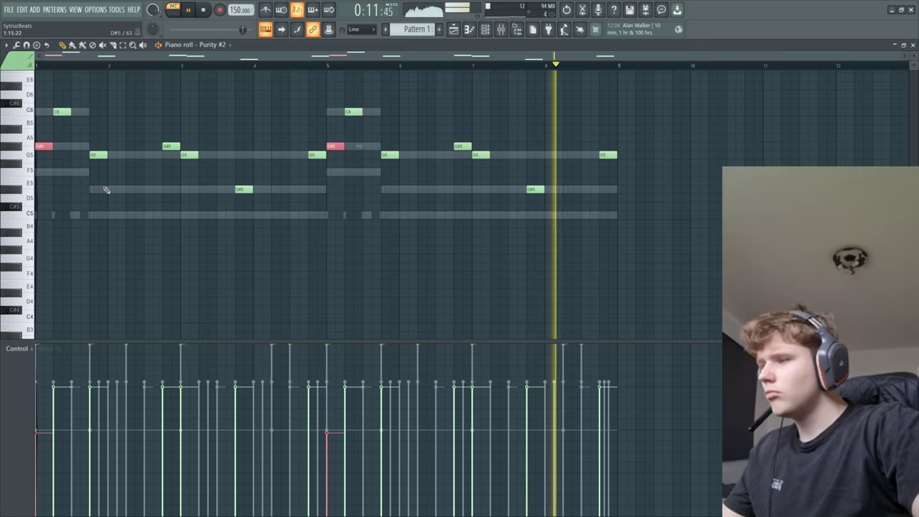
key(ctrl+s)
click(441, 313)
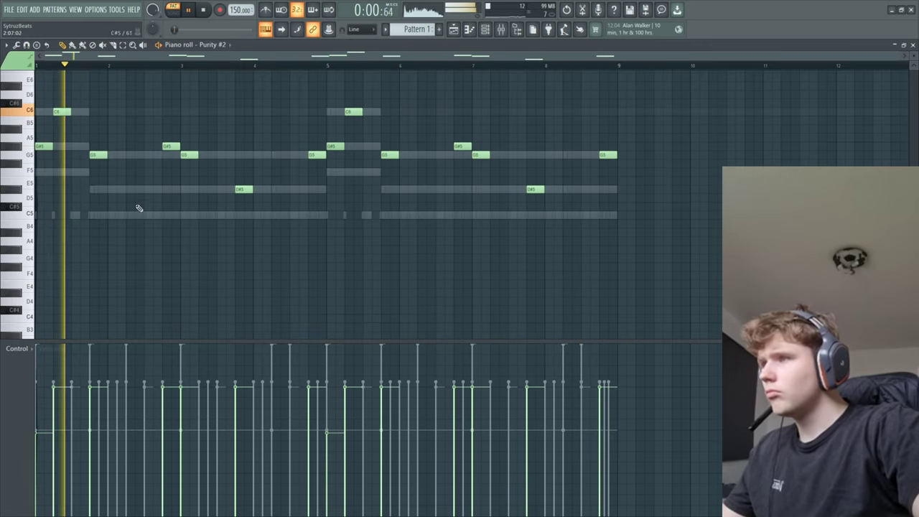
Step: Shorten all Purity chord notes slightly to leave a small gap before each following chord
right_click(133, 156)
right_click(132, 156)
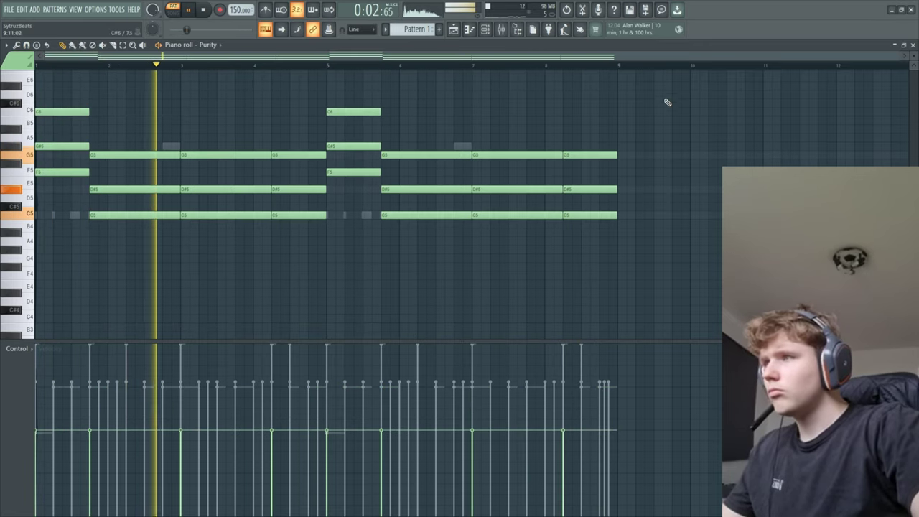
key(ctrl+a)
scroll(252, 148, up, 2)
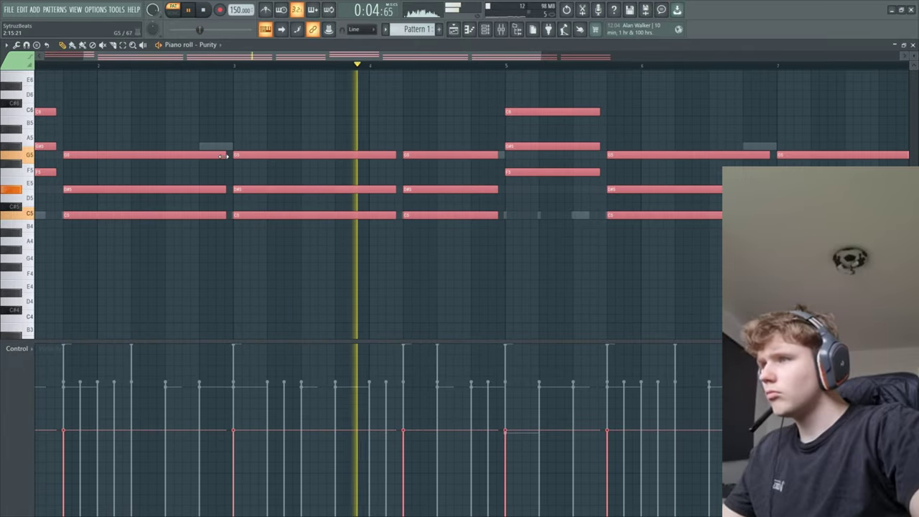
drag(222, 156, 227, 155)
scroll(275, 251, down, 3)
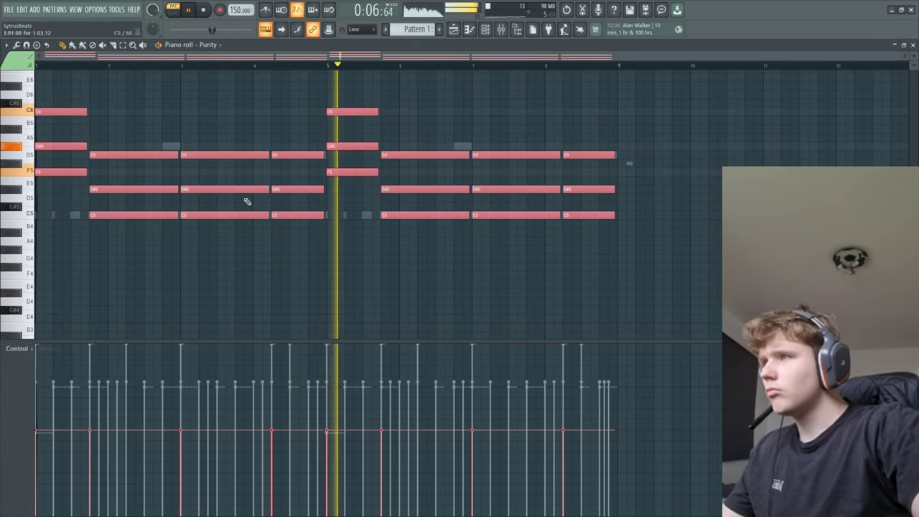
Step: On the [808] Xool 1 channel, transpose the note at the start of bar 1 up to F5
click(208, 45)
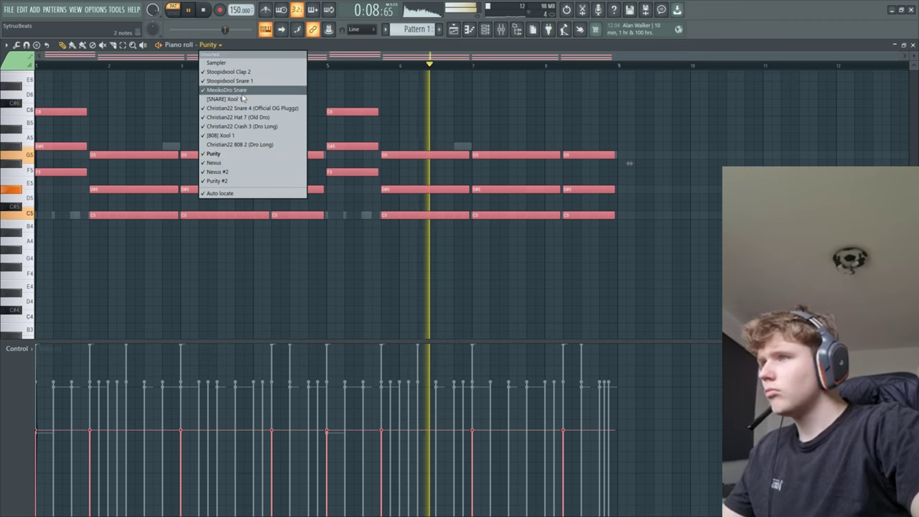
click(252, 136)
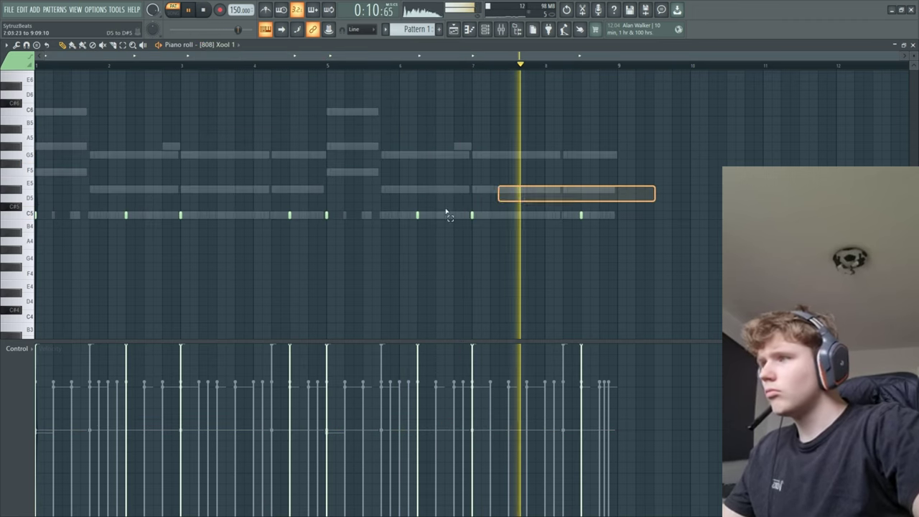
ctrl+click(37, 217)
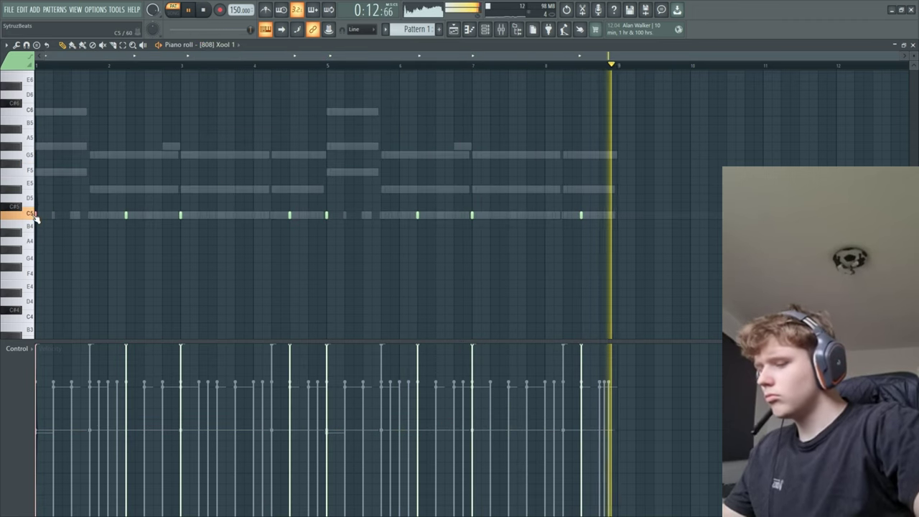
key(shift+Up)
key(shift+Up)
key(shift+Up)
key(shift+Up)
key(shift+Up)
Step: Transpose the 808 note at the start of bar 5 up to F5
ctrl+drag(339, 206, 310, 230)
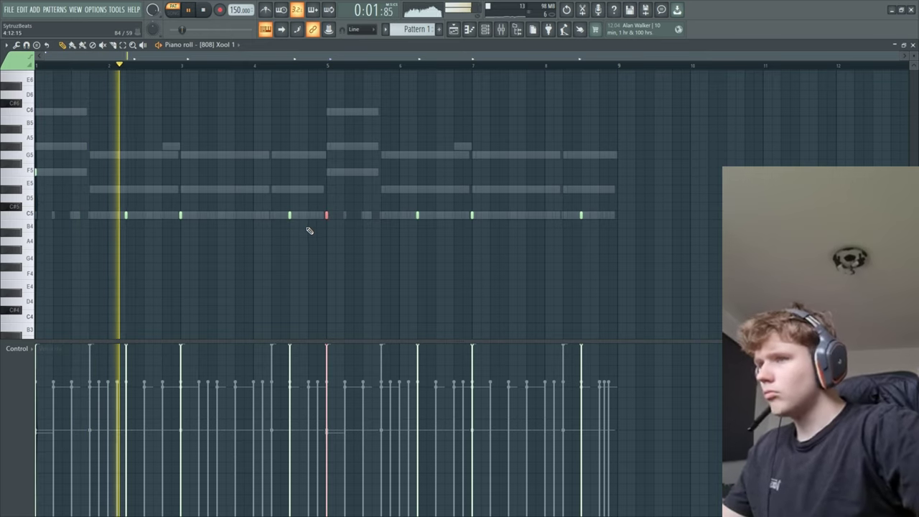
key(shift+Up)
key(shift+Up)
key(shift+Up)
key(shift+Up)
key(shift+Up)
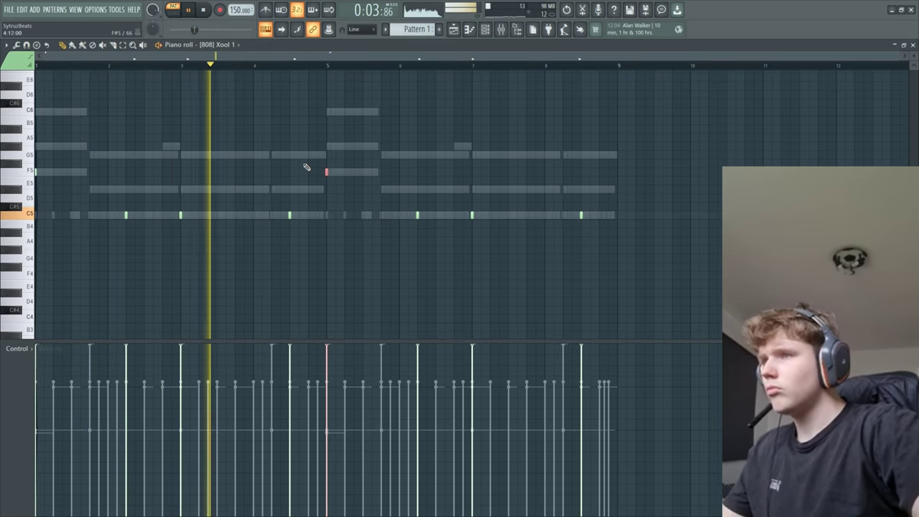
Step: Add another Purity instrument channel and load the Oboe preset from its Woodwind category
click(225, 43)
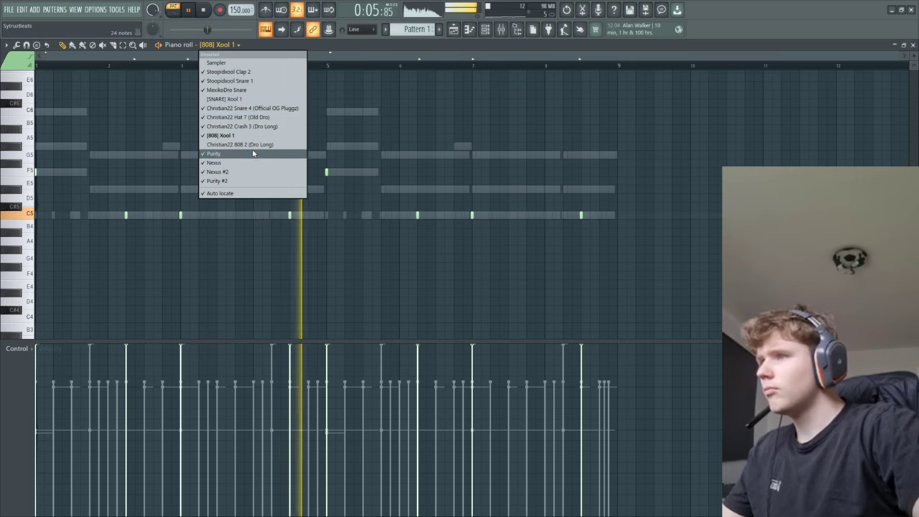
click(485, 30)
click(390, 314)
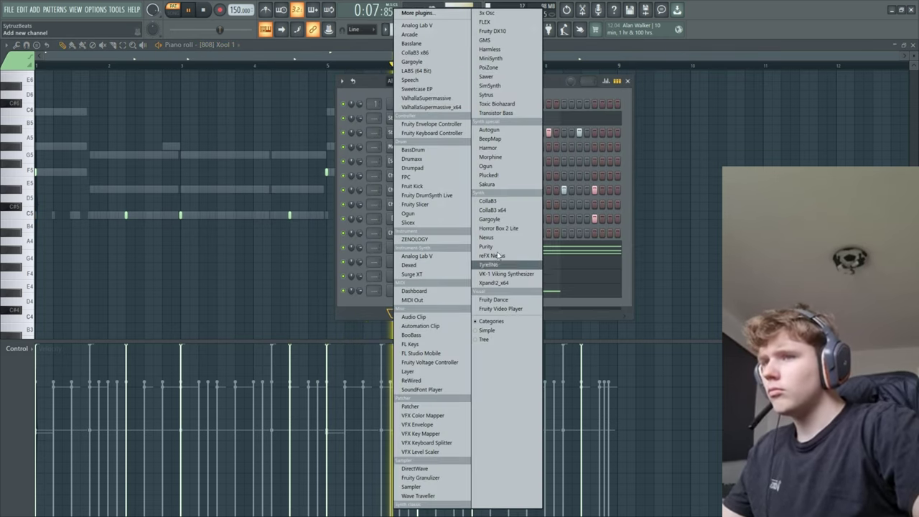
click(487, 246)
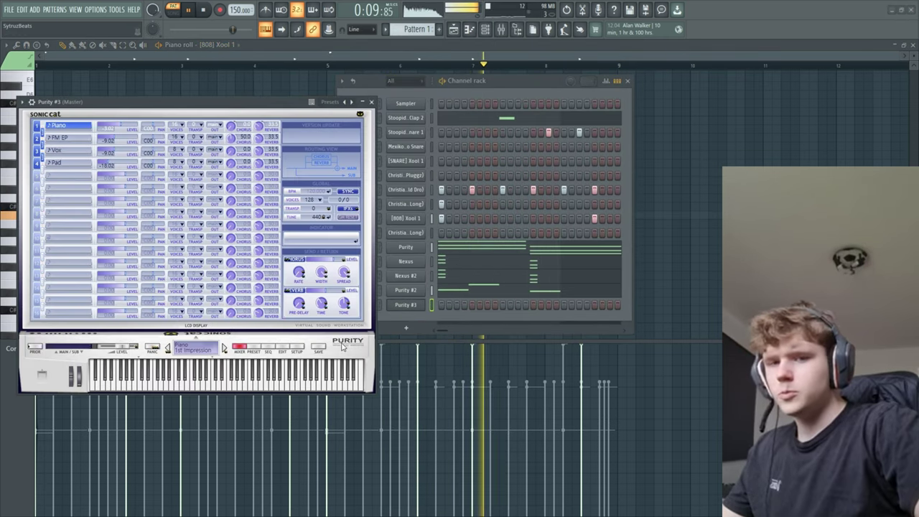
click(259, 349)
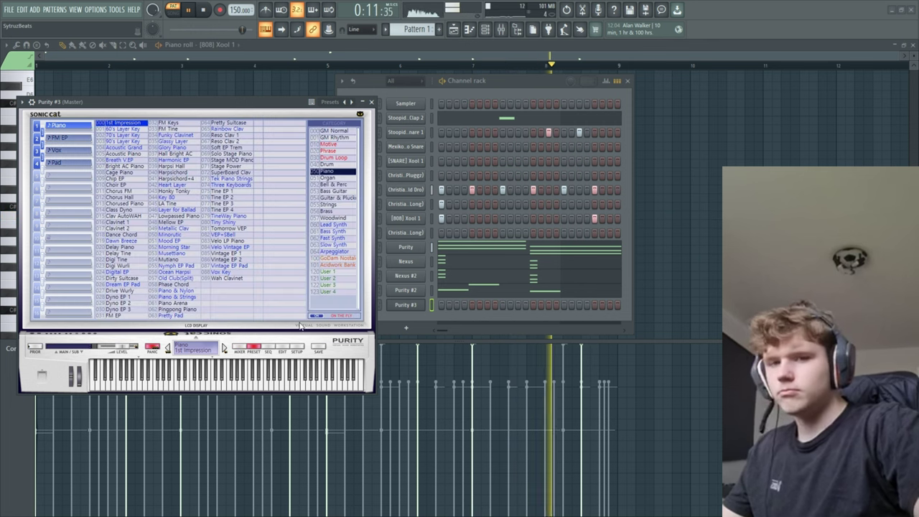
click(342, 218)
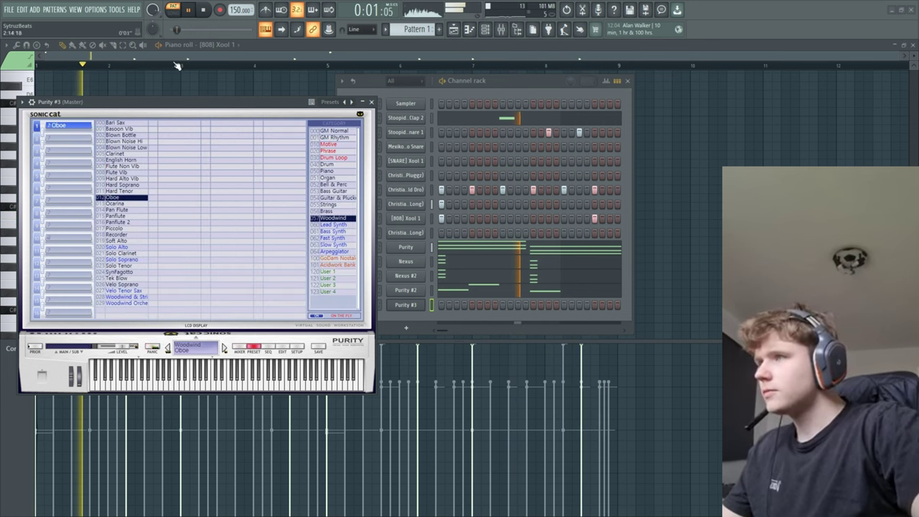
Step: On the Purity #3 channel, write a four-bar line with C6 across bars 1–2, C6 from bar 3, and G5 finishing bar 4
click(215, 45)
click(232, 191)
key(space)
click(54, 118)
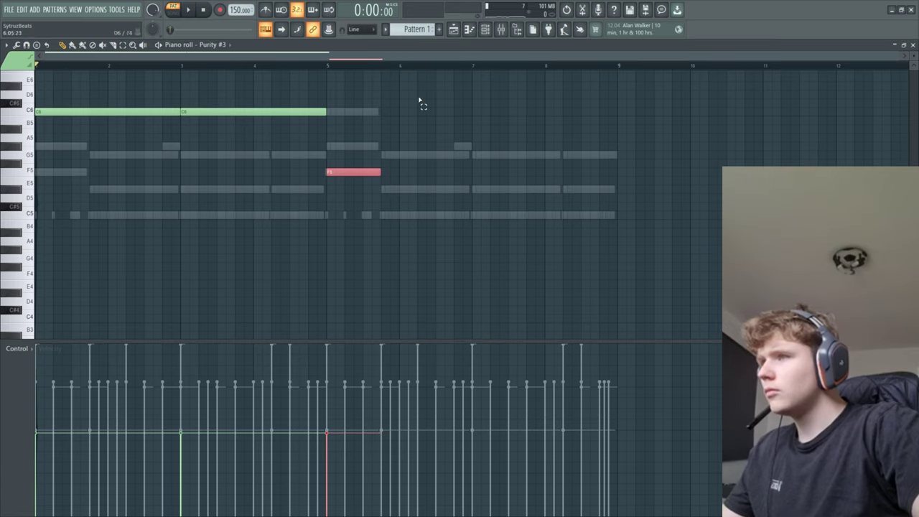
key(ctrl+a)
key(ctrl+b)
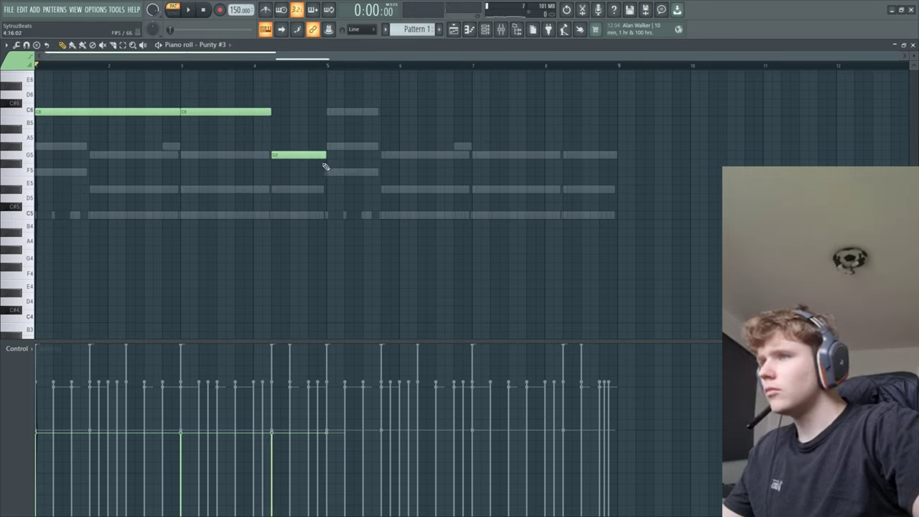
Step: Repeat the oboe line in bars 5 to 8, with all note ends trimmed slightly and their velocity raised
key(ctrl+a)
scroll(137, 130, up, 4)
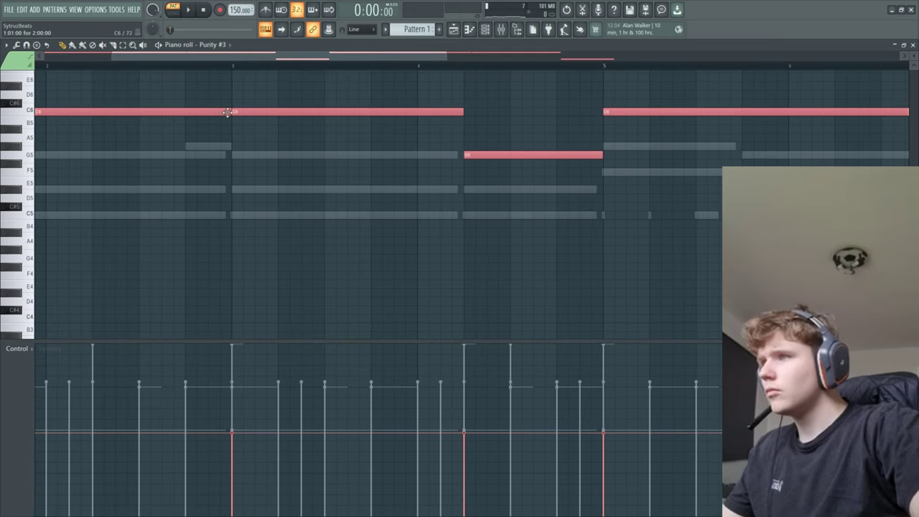
scroll(228, 158, down, 4)
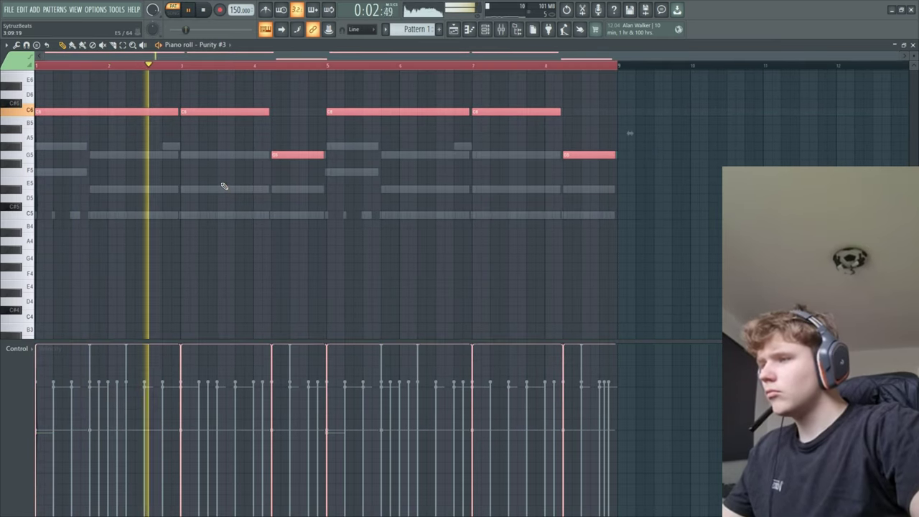
key(ctrl+d)
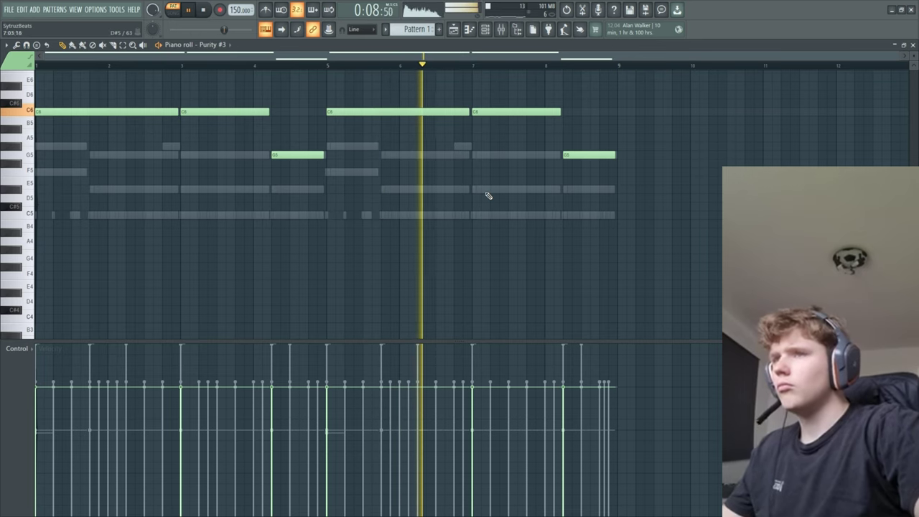
Step: Add another Purity instrument channel and load the VEP+SBell preset from its Piano category
click(485, 29)
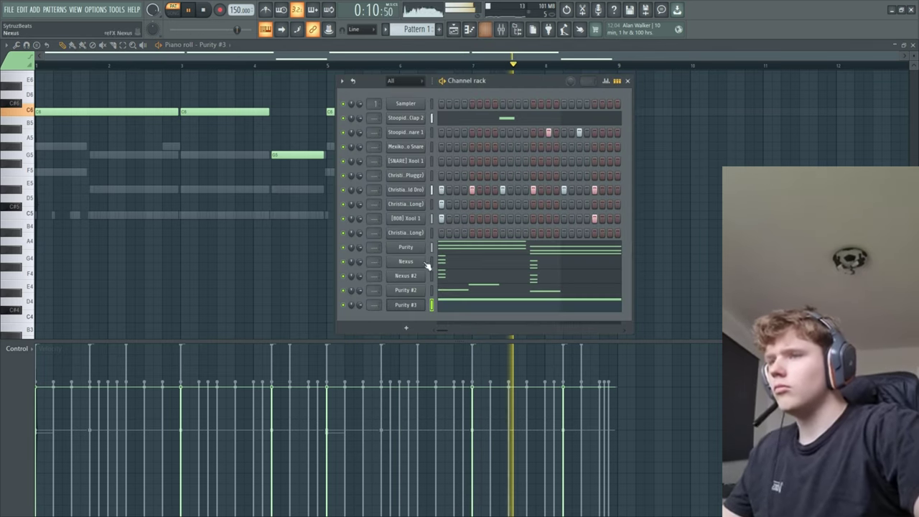
click(405, 322)
click(487, 247)
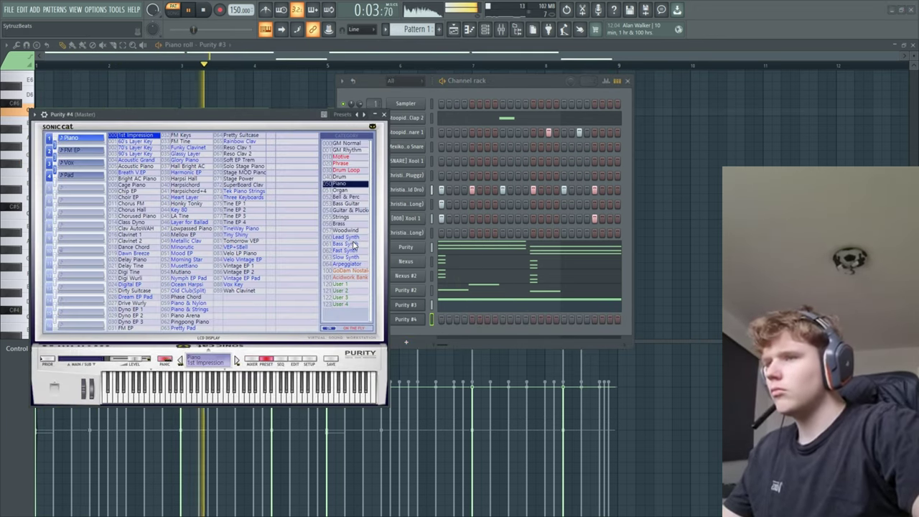
click(356, 231)
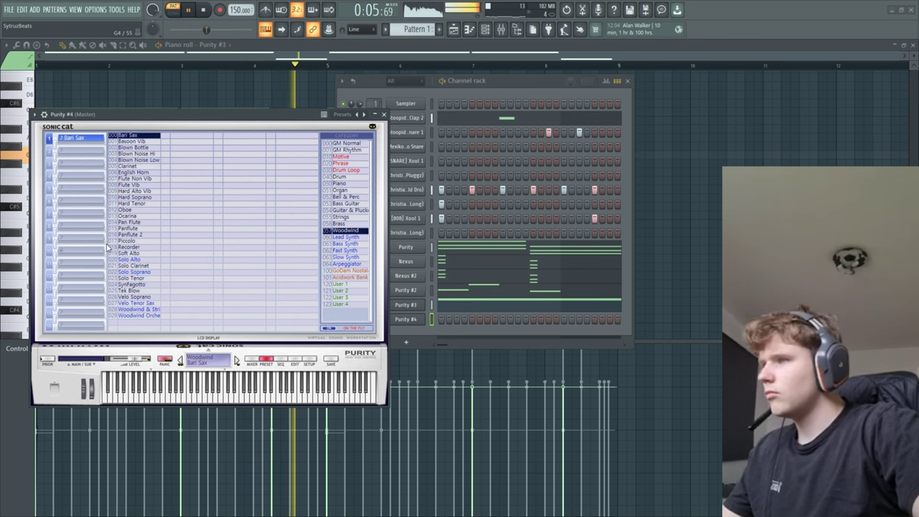
click(347, 197)
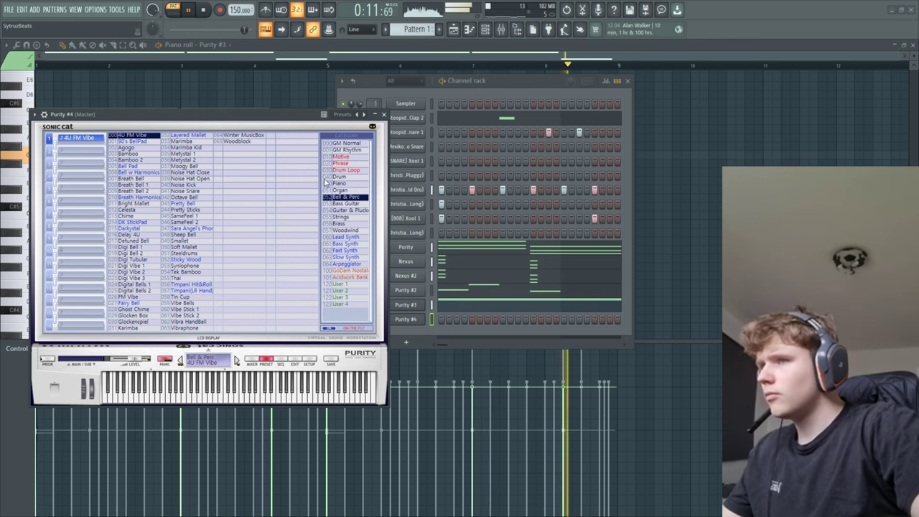
click(338, 184)
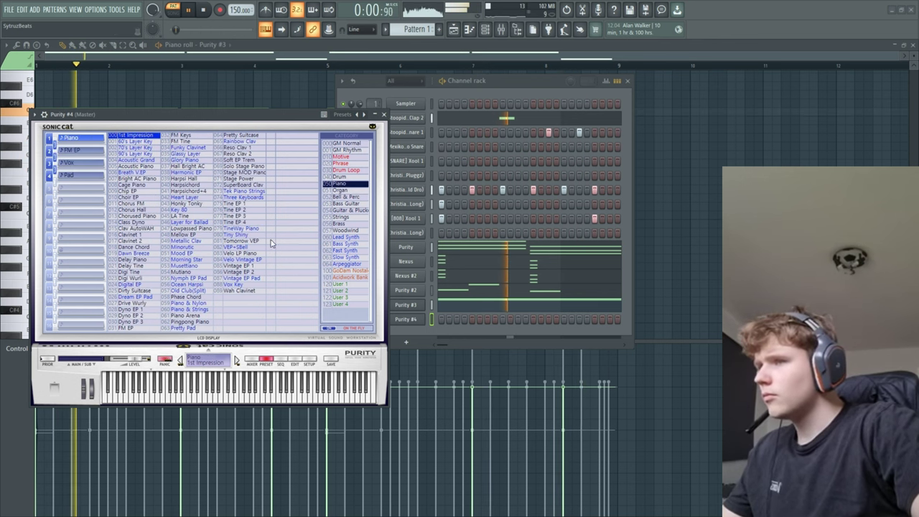
click(244, 248)
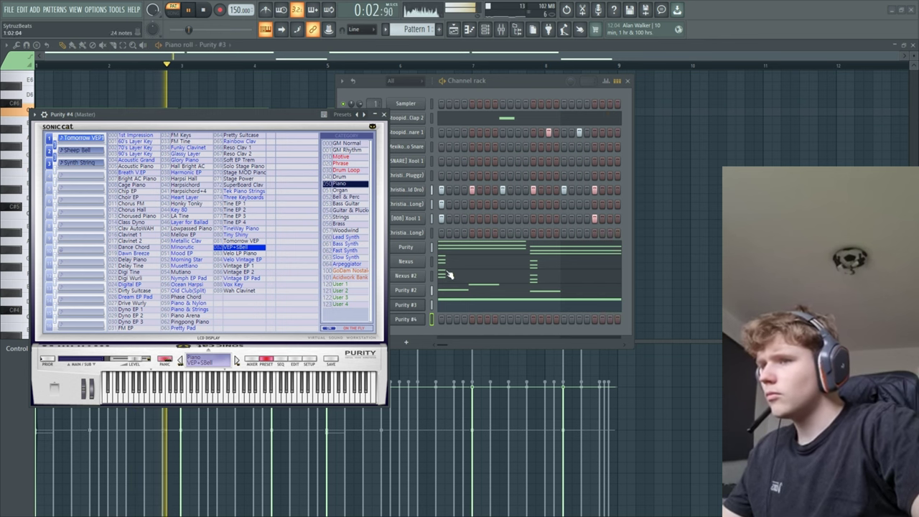
Step: Copy the Purity channel's chord notes into Purity #4 and switch off its Sheep Bell layer
right_click(412, 247)
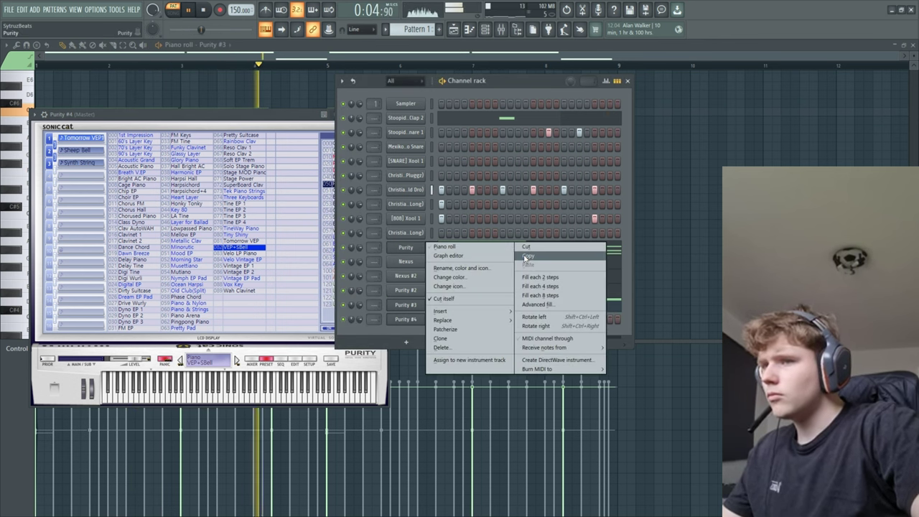
click(529, 257)
right_click(412, 320)
click(529, 337)
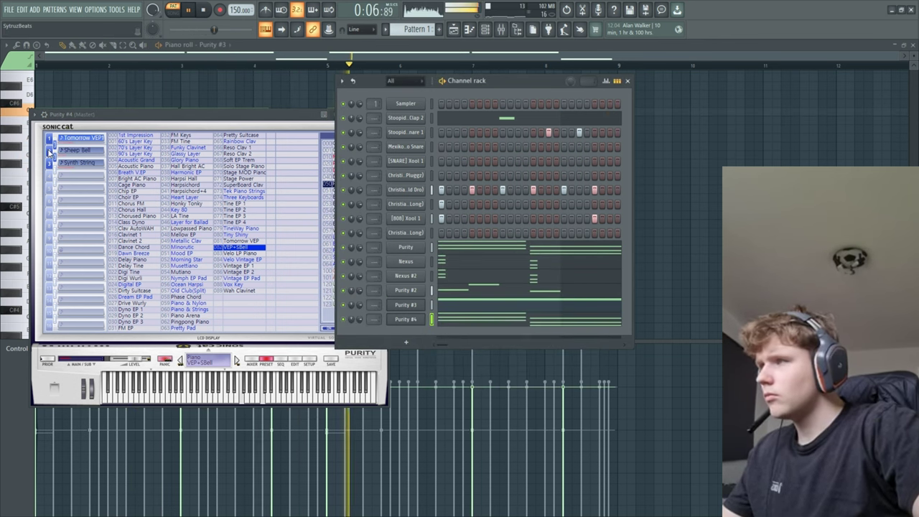
drag(152, 114, 137, 115)
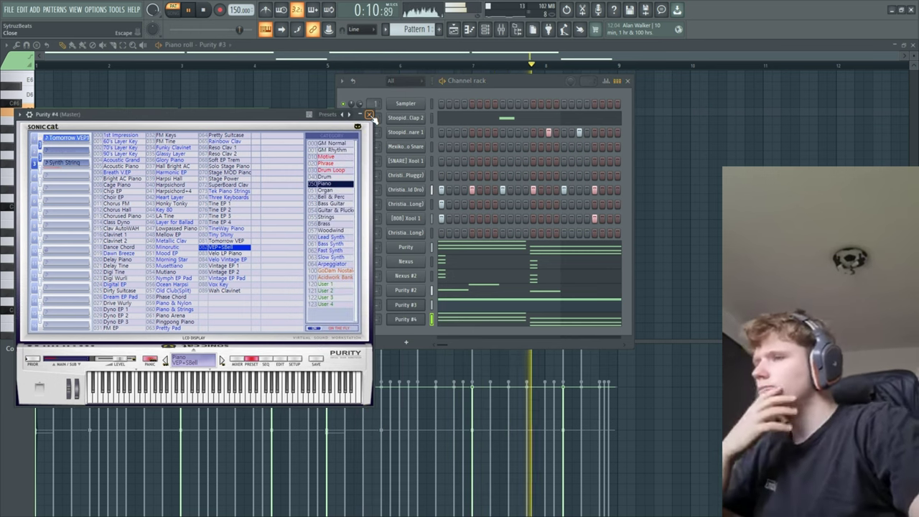
click(369, 115)
Step: Add a further Purity instrument channel and load V.Ana Strings 1 from its Strings category
click(406, 341)
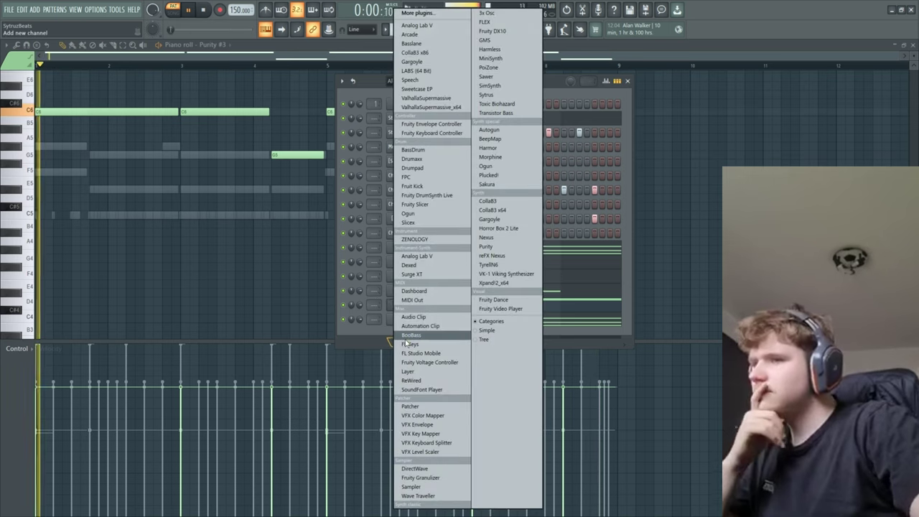
click(502, 248)
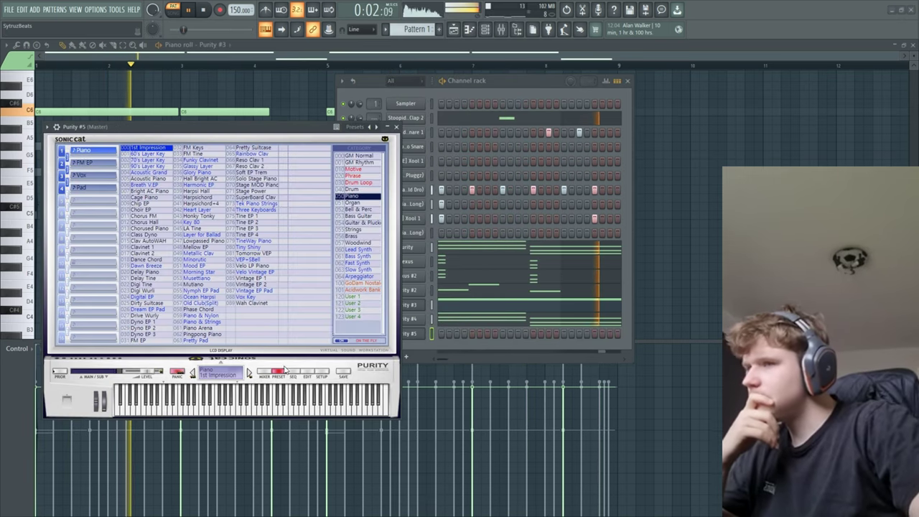
click(359, 230)
click(193, 150)
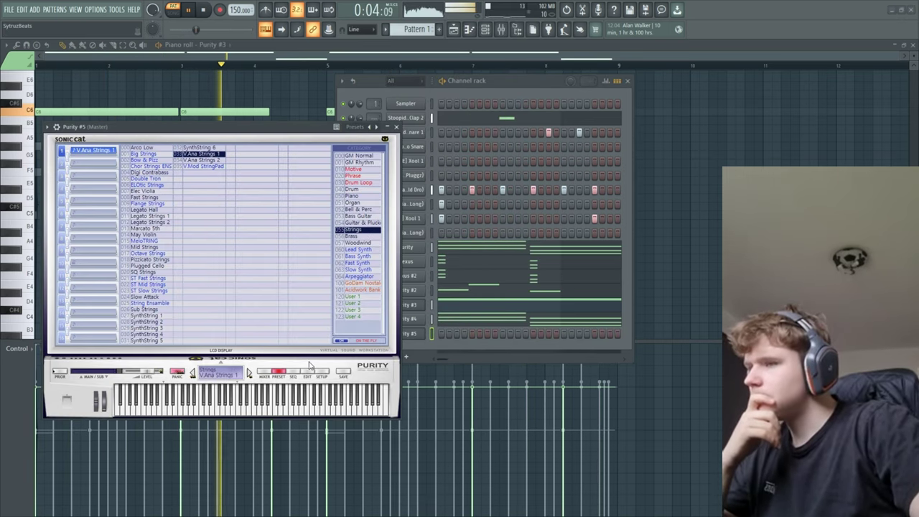
Step: Try a strings line on Purity #5 with C6 at bar 1, followed by G5 held to the end of bar 2
click(189, 47)
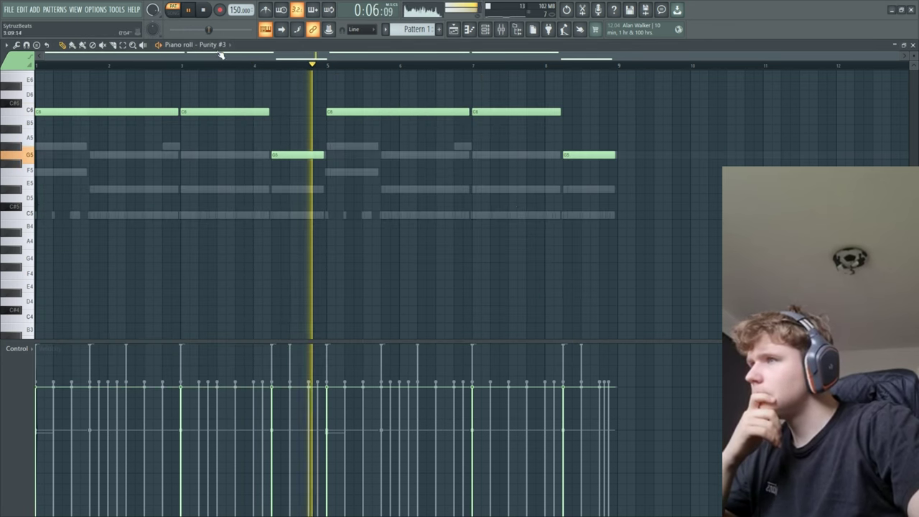
click(217, 46)
click(217, 208)
key(space)
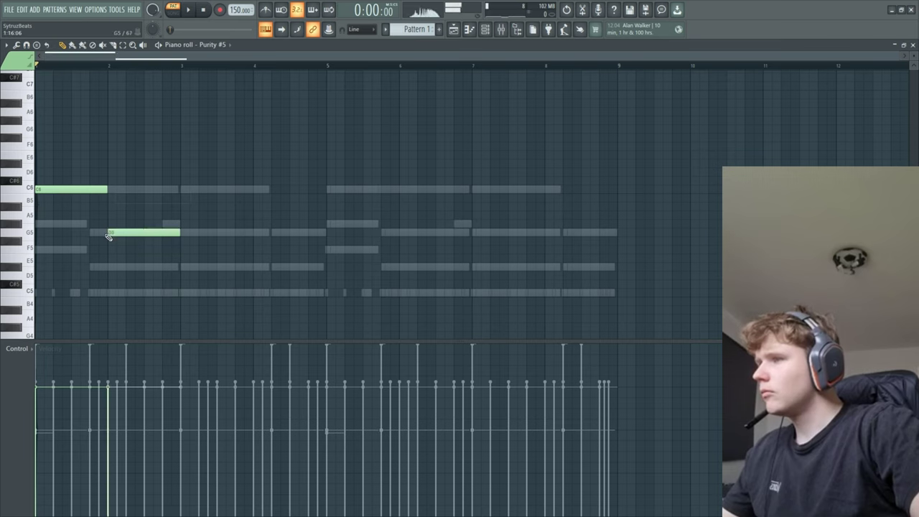
click(105, 234)
key(space)
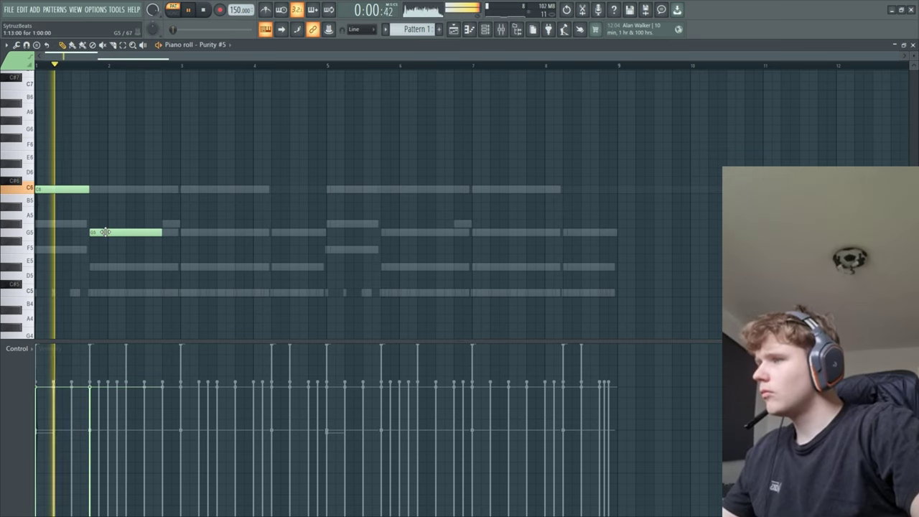
click(141, 216)
right_click(169, 217)
drag(159, 232, 181, 232)
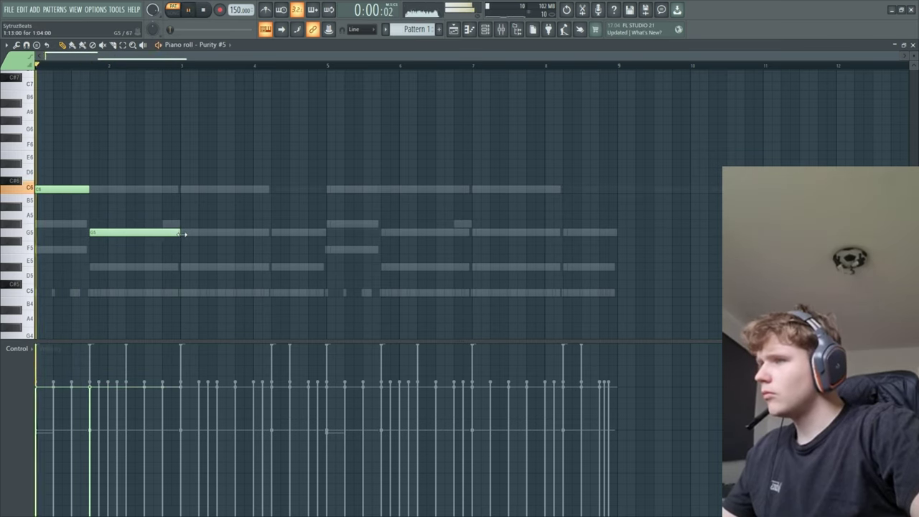
click(202, 221)
right_click(202, 222)
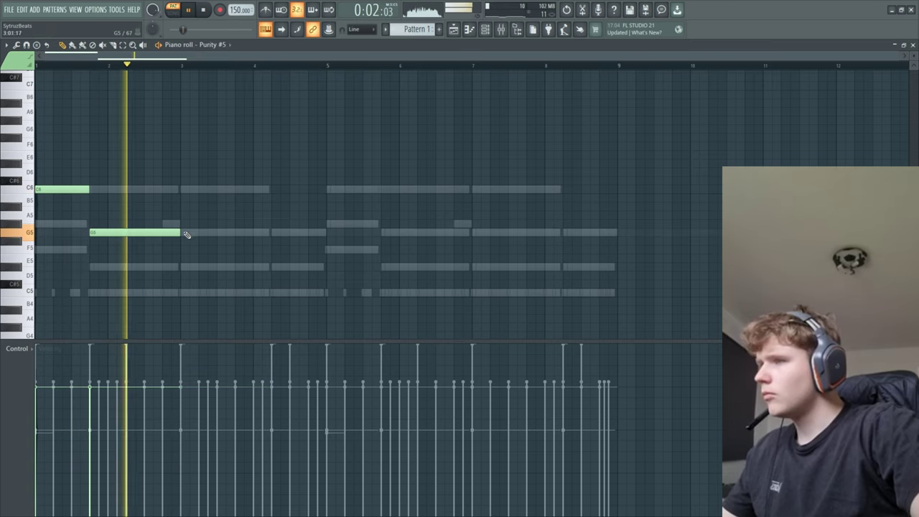
Step: Add a second G5 strings note at bar 3 and shorten the preceding G5 slightly to leave a gap
click(183, 232)
ctrl+click(179, 233)
scroll(183, 246, up, 1)
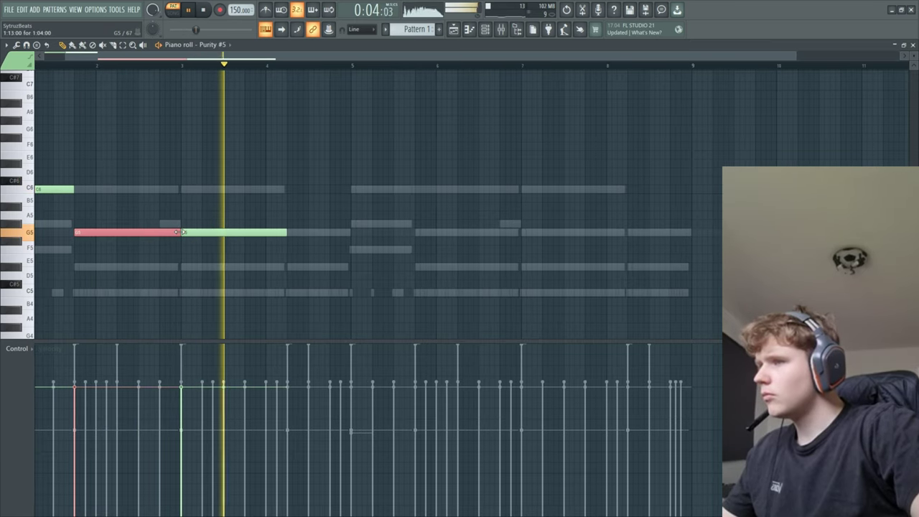
click(190, 241)
right_click(191, 242)
scroll(194, 242, down, 1)
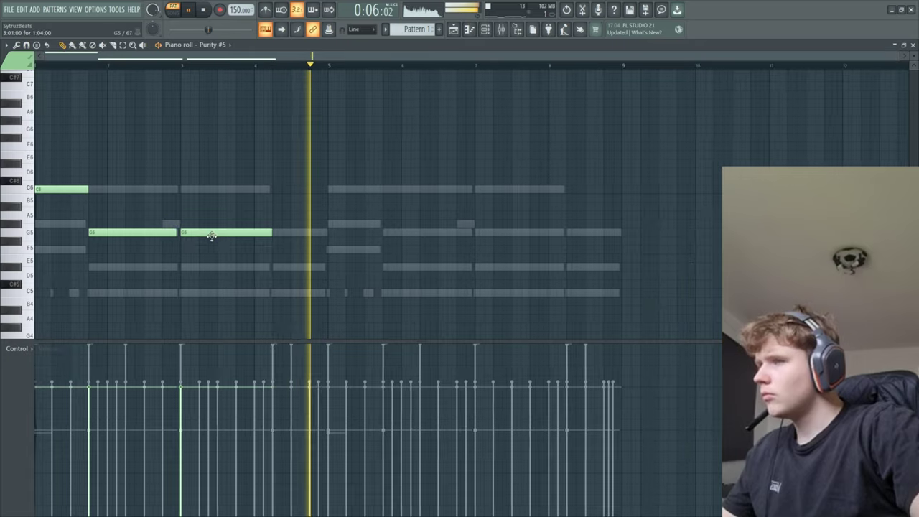
Step: Delete the trial strings notes and remove the Purity #5 channel
right_click(158, 233)
right_click(186, 232)
right_click(65, 190)
click(485, 30)
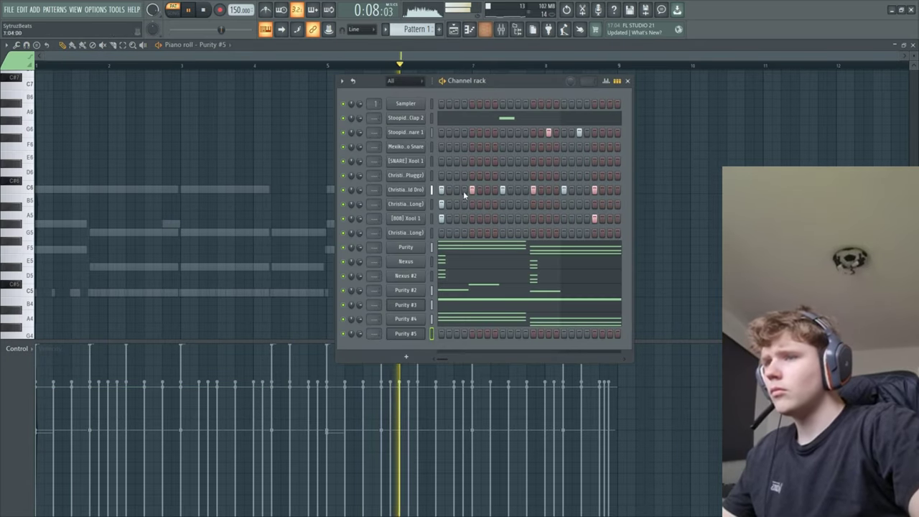
right_click(413, 333)
click(464, 433)
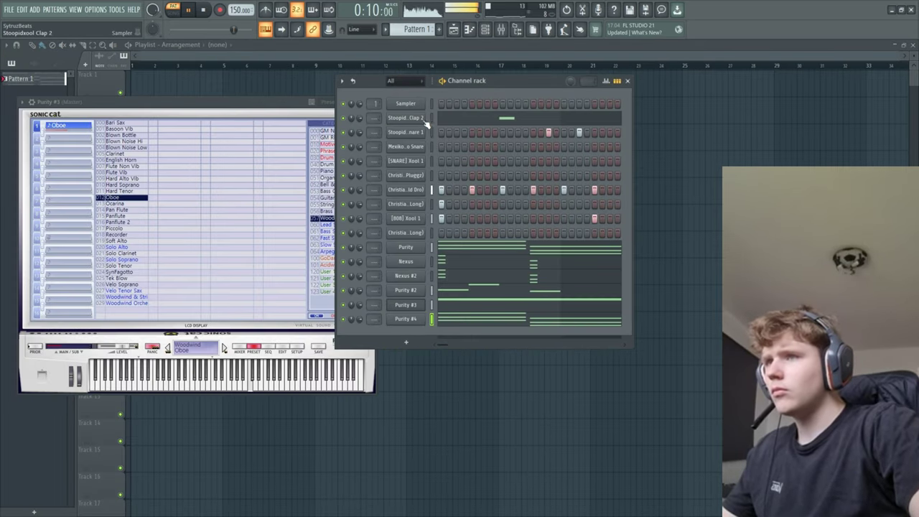
Step: Route the channels to separate mixer tracks, from Stoopid Clap 2 on insert 1 through Purity #4 on insert 15
click(500, 32)
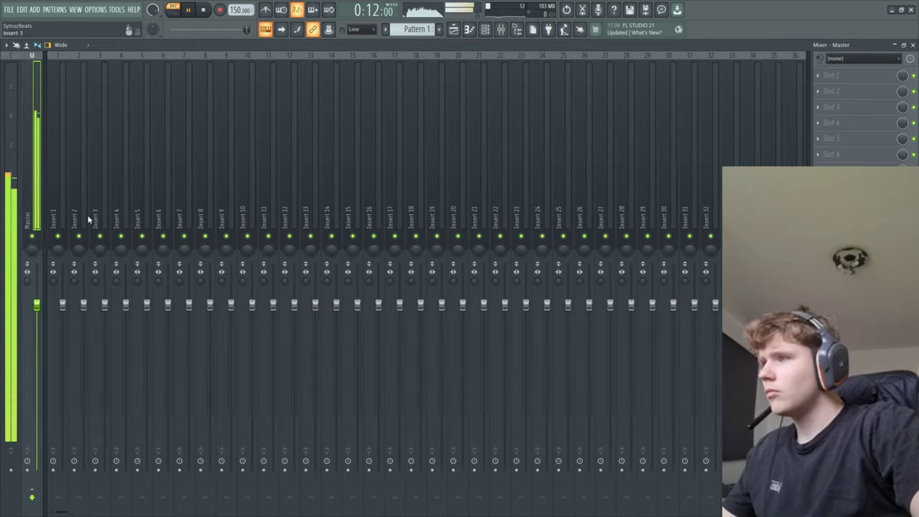
click(142, 211)
click(270, 218)
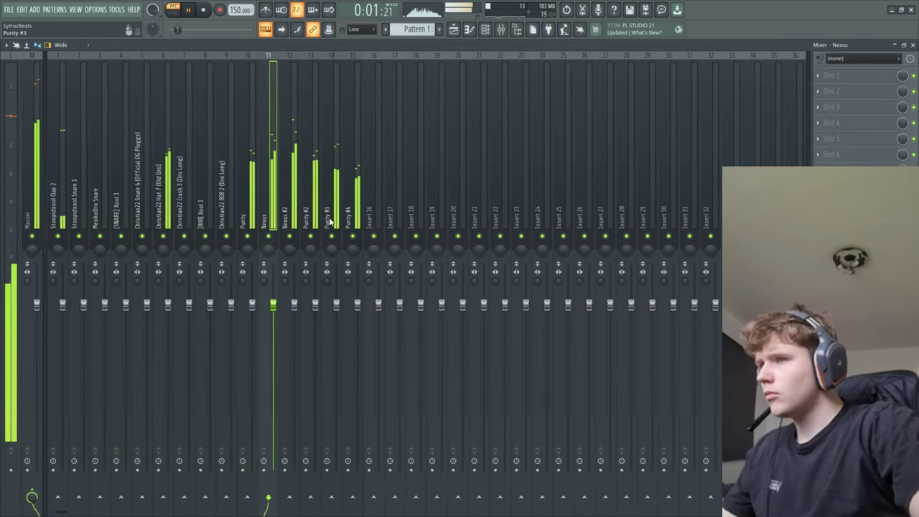
click(332, 219)
Step: Add Fruity Parametric EQ 2 to the Purity mixer track with the 30Hz + 18kHz cut preset and move both cuts further inward
click(248, 215)
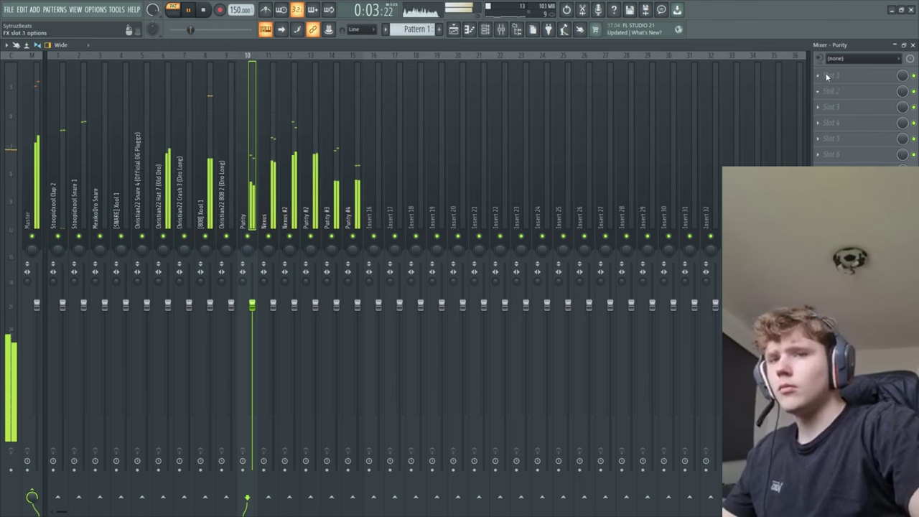
click(826, 76)
click(682, 390)
click(380, 164)
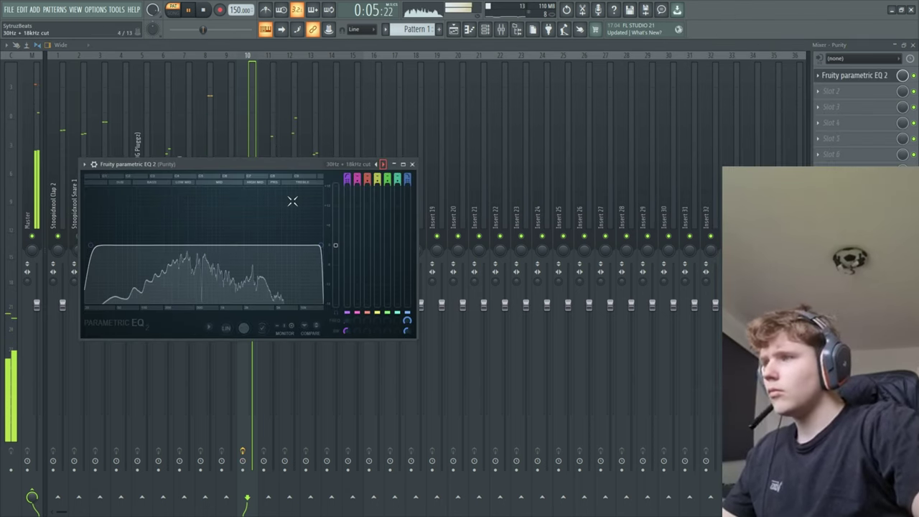
drag(319, 245, 299, 245)
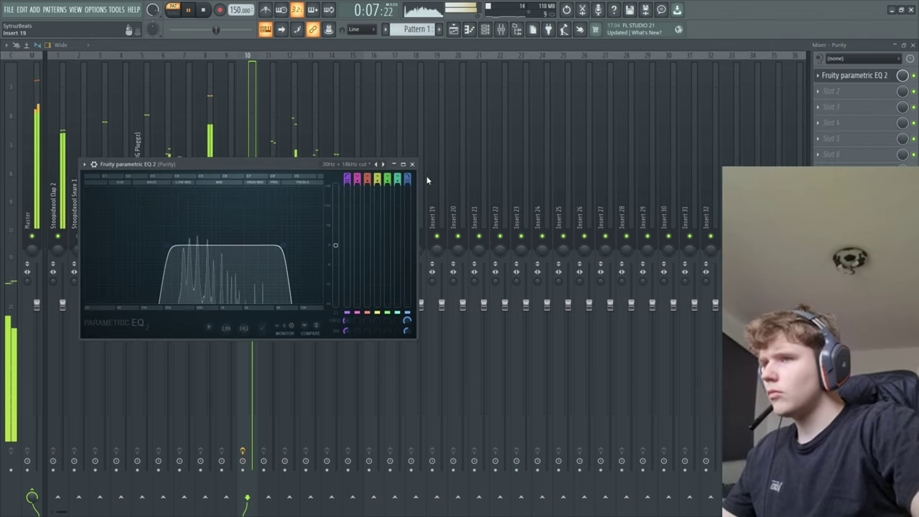
click(411, 164)
Step: Add Fruity Parametric EQ 2 to the Nexus mixer track and cut its low frequencies
click(270, 215)
click(831, 75)
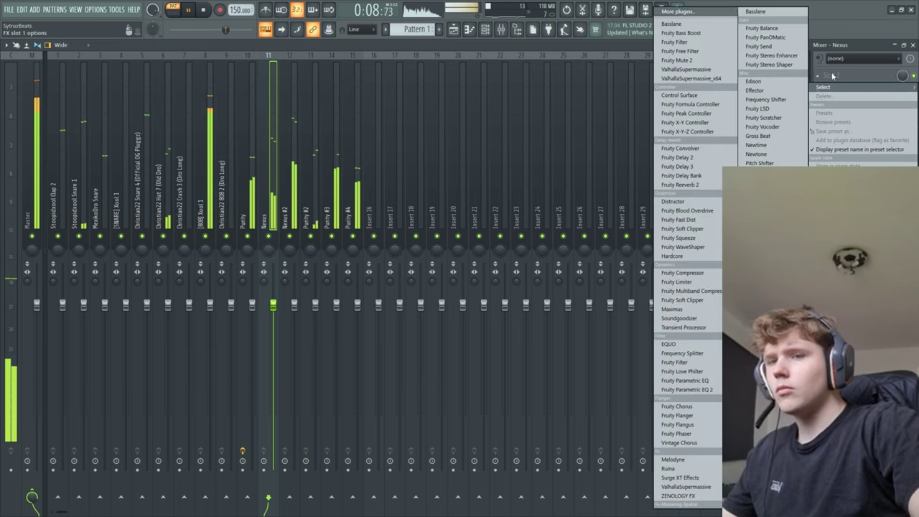
click(682, 389)
drag(17, 171, 74, 171)
click(338, 90)
Step: Lower the volume of the Purity #3 oboe track slightly in the mixer
click(356, 224)
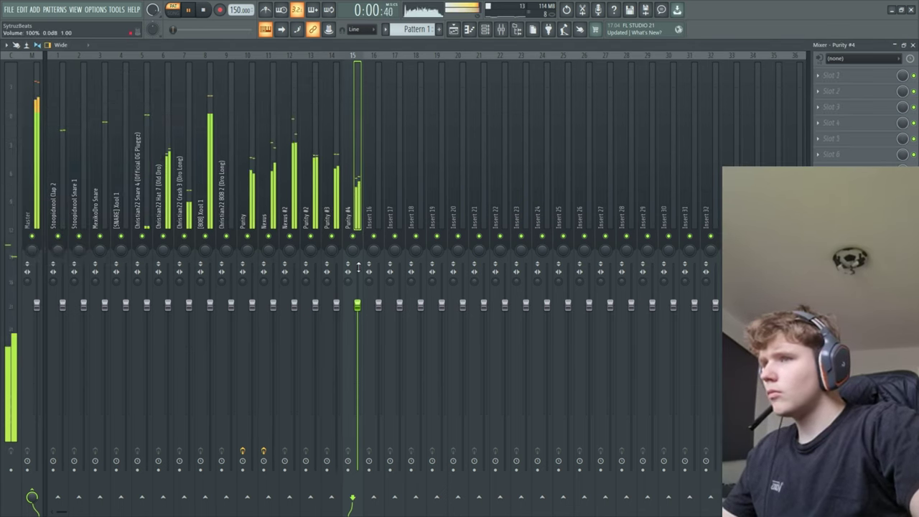
click(346, 307)
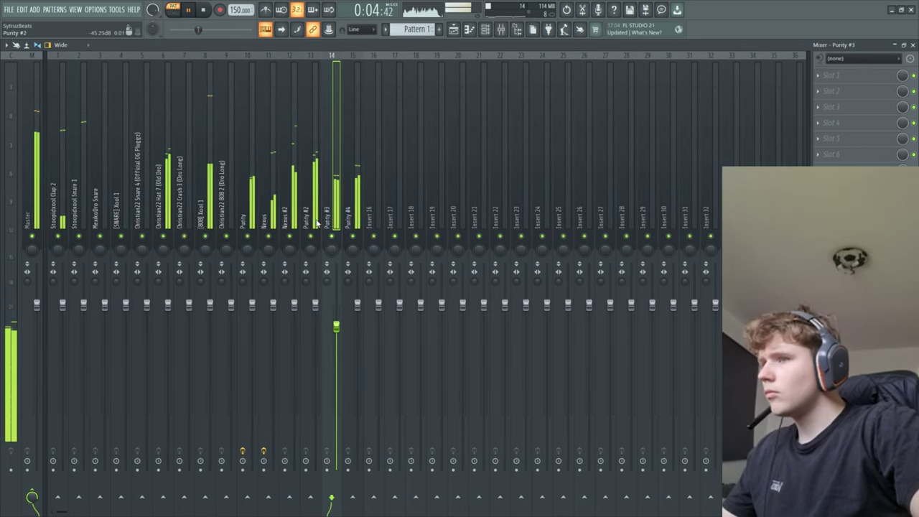
Step: Add Fruity Parametric EQ 2 to the Nexus #2 mixer track with the 30Hz + 18kHz cut preset and move the low cut higher
click(293, 258)
click(832, 74)
click(686, 390)
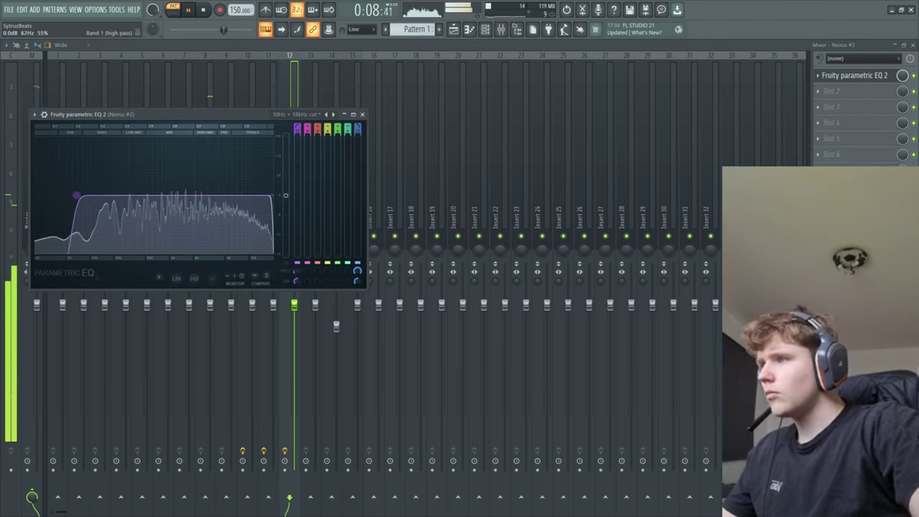
click(361, 115)
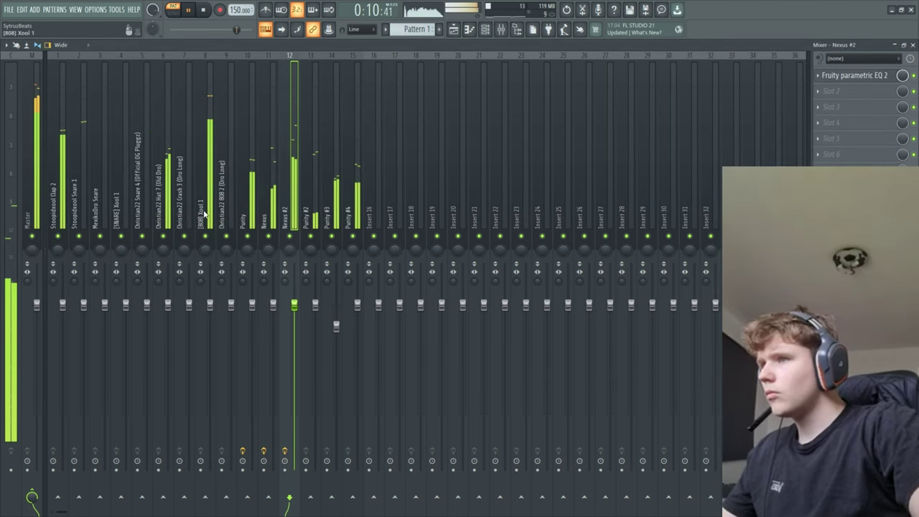
Step: Add Fruity Parametric EQ 2 to the [808] Xool 1 mixer track and raise that track's volume slightly
click(204, 213)
click(832, 75)
click(686, 389)
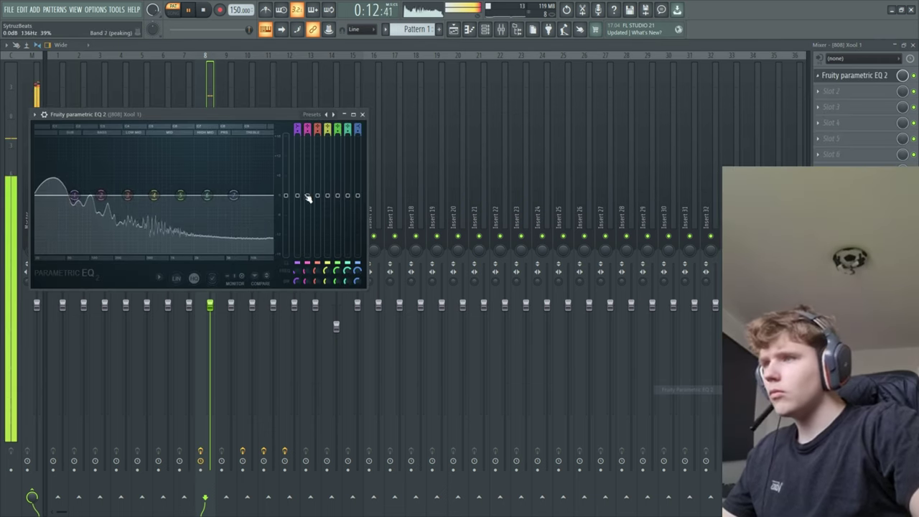
click(361, 114)
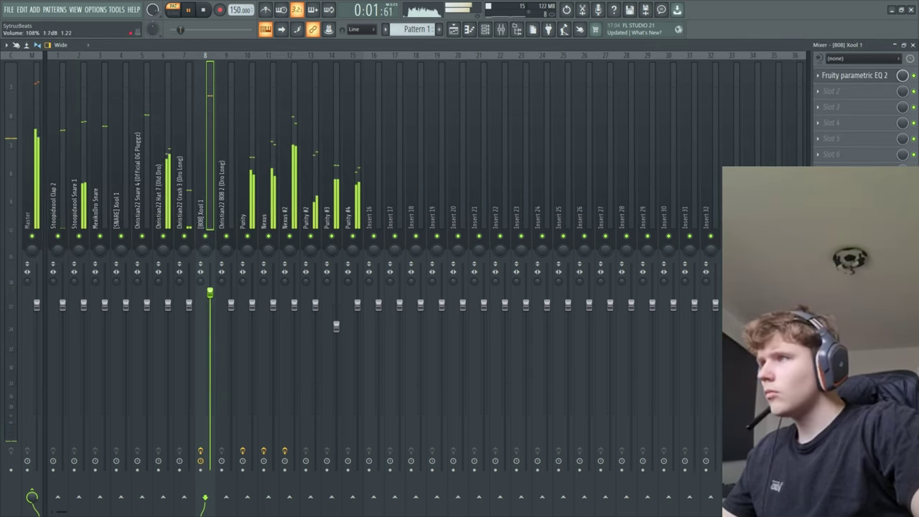
drag(209, 292, 209, 288)
Step: Add Fruity Compressor to slot 5 of the Master track with a 10.2 ms attack and a -6.7 dB threshold
click(28, 206)
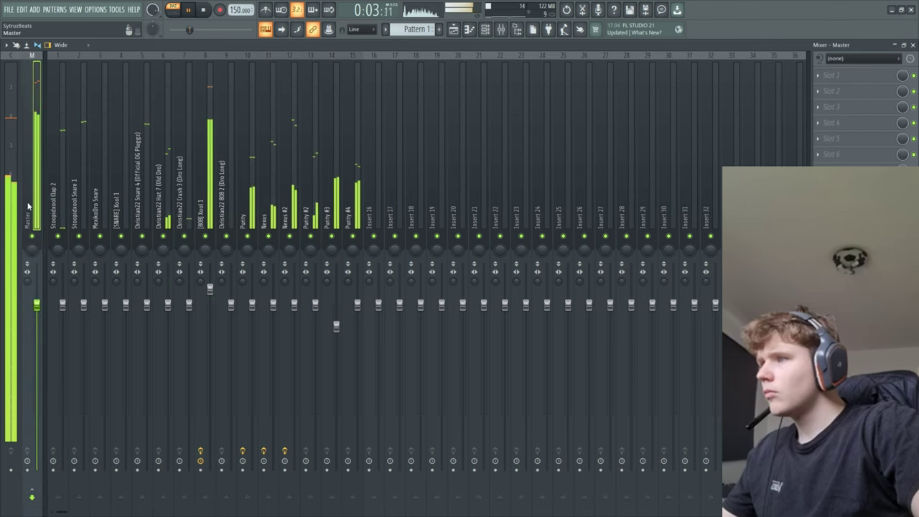
click(894, 138)
click(690, 273)
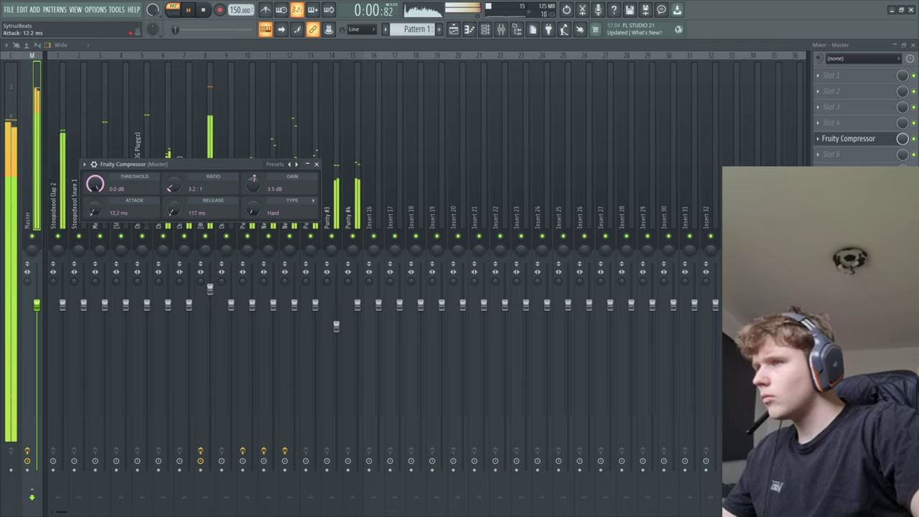
drag(95, 209, 95, 210)
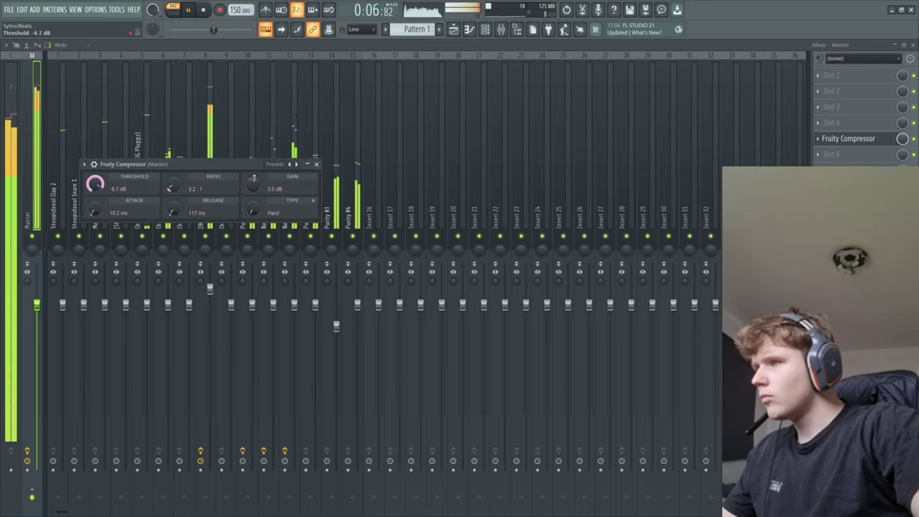
click(318, 166)
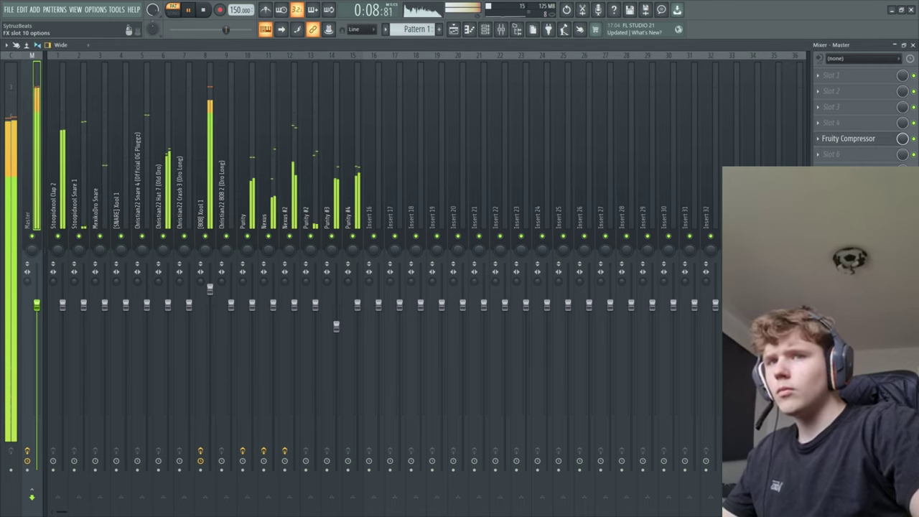
Step: Load another effect in a lower slot of the Master track and set the compressor's threshold to -7.4 dB
click(818, 186)
click(688, 300)
click(169, 128)
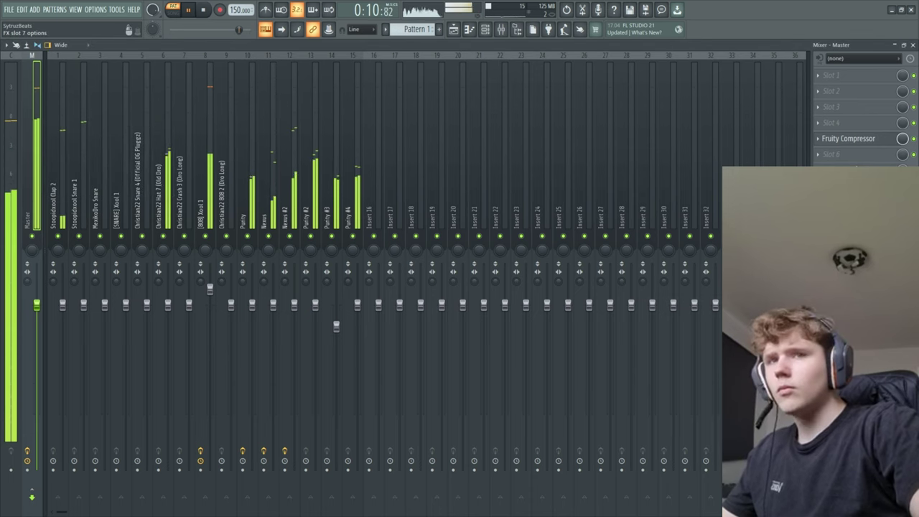
click(850, 141)
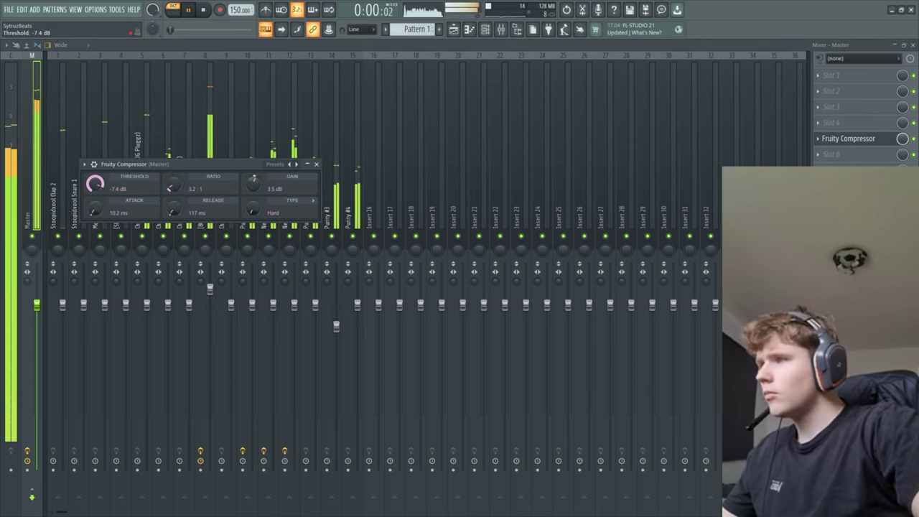
click(316, 166)
Step: Lower the Purity through Purity #4 tracks together, bringing Nexus to -3.0 dB, and set the Master compressor's threshold to -6.8 dB
drag(248, 207, 352, 208)
drag(273, 306, 272, 328)
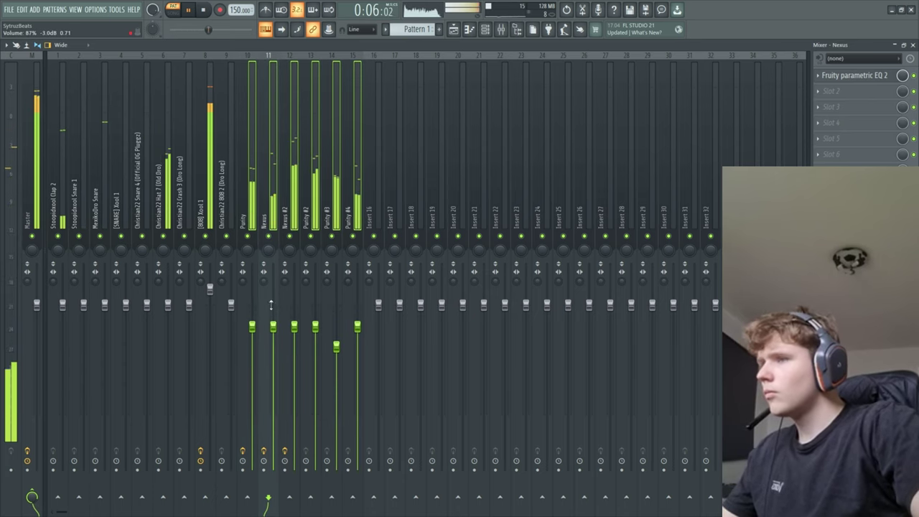
click(248, 220)
click(29, 215)
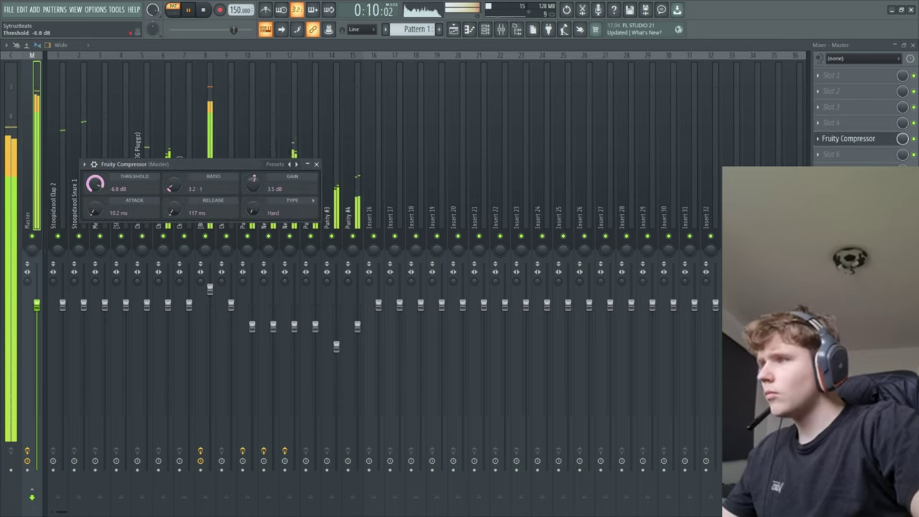
click(316, 164)
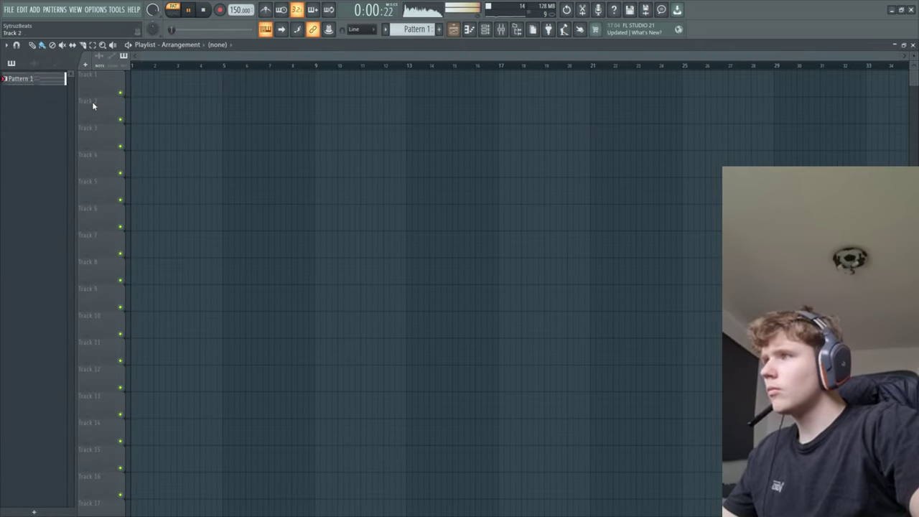
Step: Split Pattern 1 by channel and place all resulting patterns at bar 1 of the playlist, on tracks 1 to 13
right_click(32, 79)
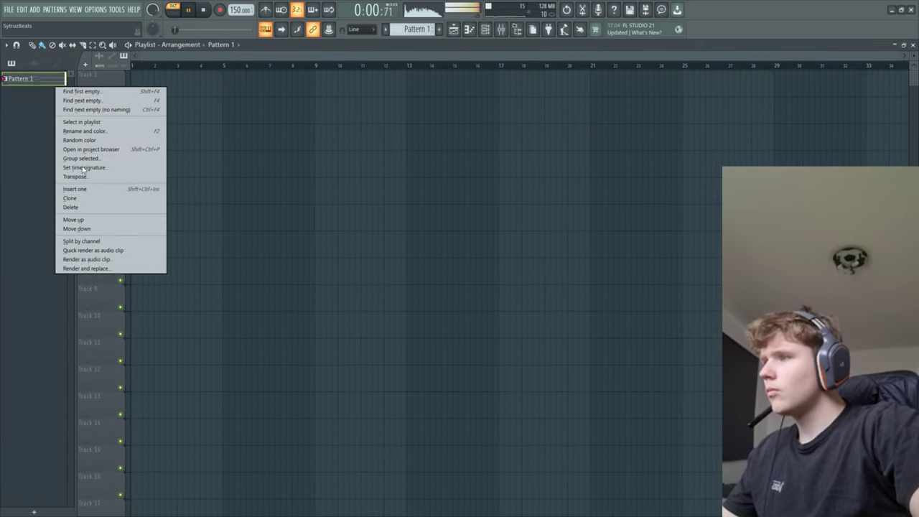
click(89, 242)
drag(33, 78, 63, 339)
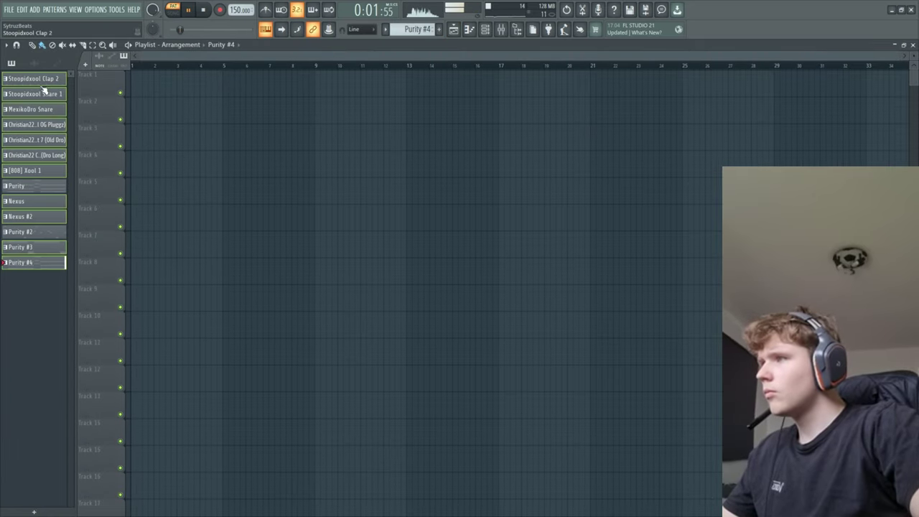
drag(46, 80, 205, 91)
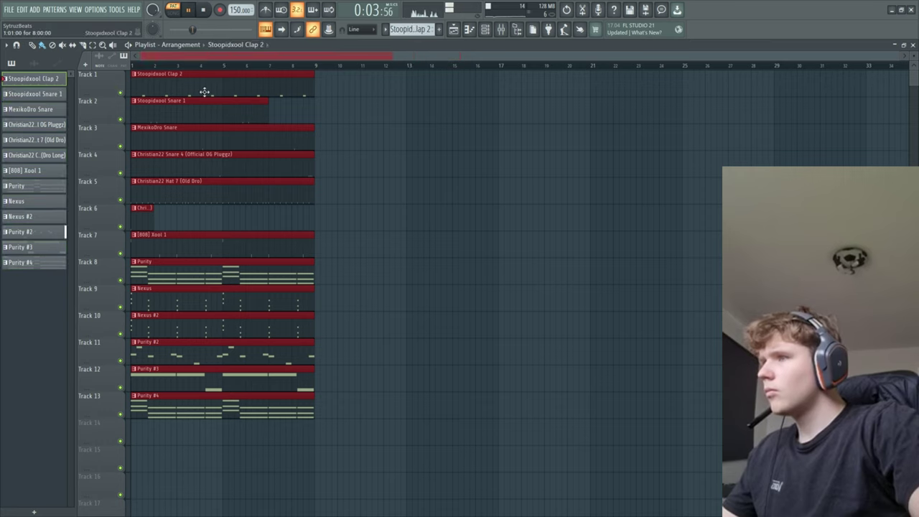
Step: Duplicate the eight-bar block of pattern clips four times so the arrangement runs to bar 41
key(ctrl+b)
key(ctrl+b)
key(ctrl+b)
key(ctrl+b)
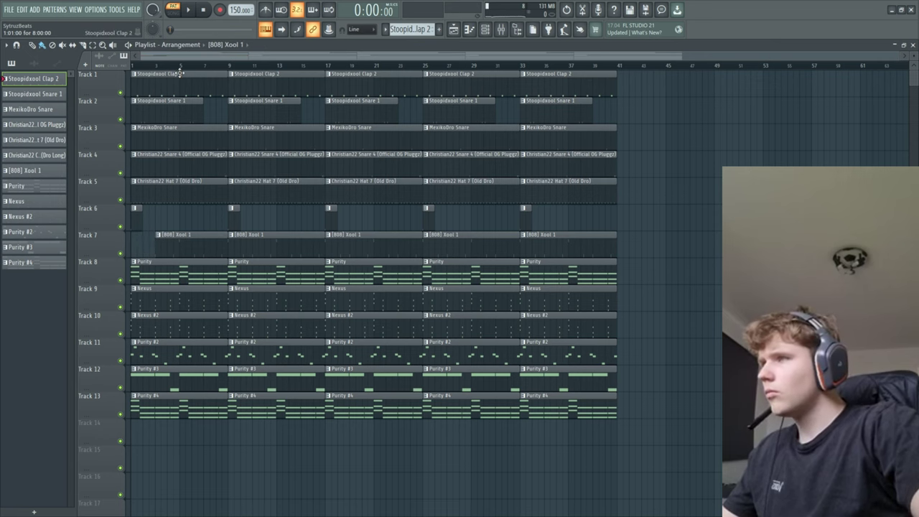
Step: Trim the third 808 clip to start at bar 19 and the first clips on tracks 1 to 5 to start at bar 3
click(181, 45)
click(150, 57)
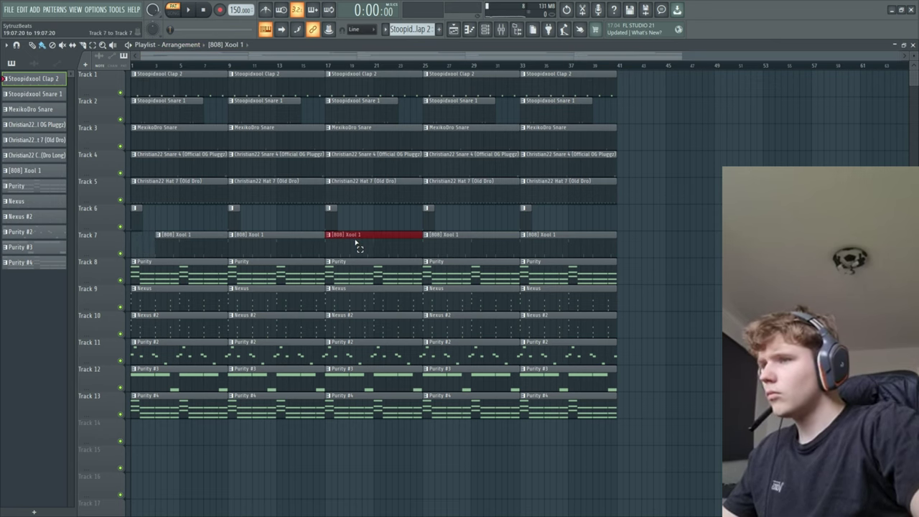
drag(144, 86, 154, 193)
scroll(351, 288, up, 3)
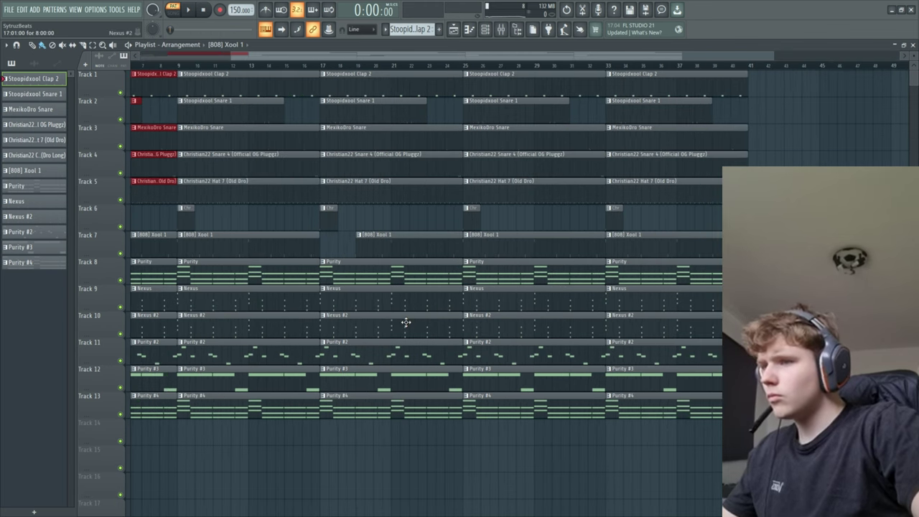
Step: Delete the Purity #3 clips from bar 17 onward and the Purity #4 clip at bar 25
right_click(402, 385)
right_click(530, 380)
right_click(671, 383)
right_click(527, 410)
scroll(423, 382, down, 3)
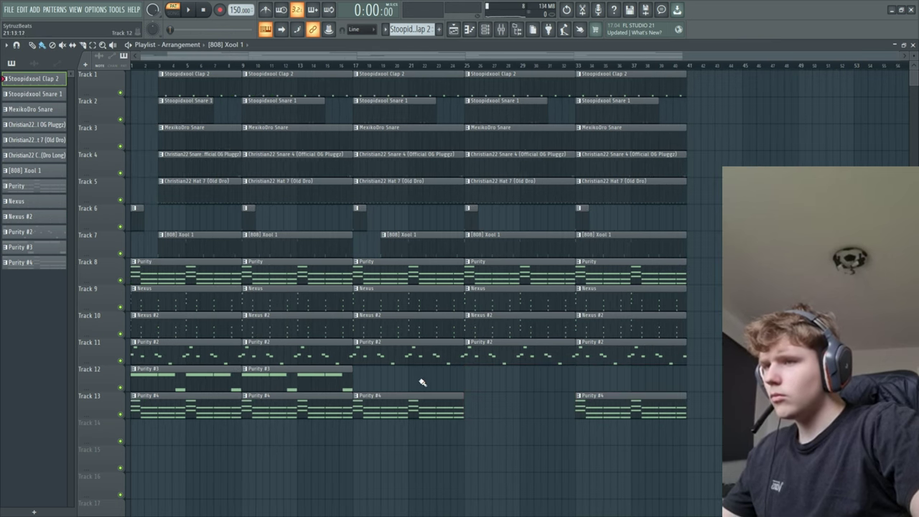
Step: Delete the MexikoDro Snare, Snare 4, Hat 7 and 808 clips at bar 33, and the crash clips at bars 9 and 25
click(411, 361)
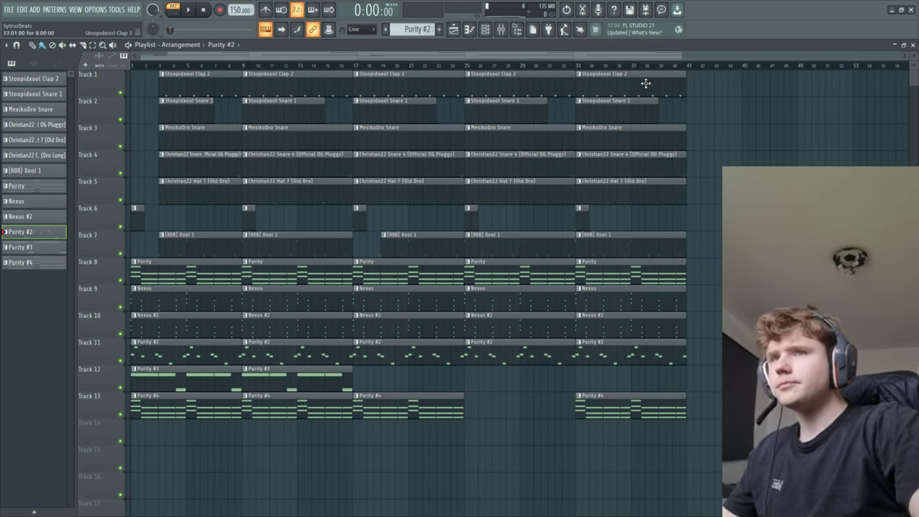
right_click(624, 237)
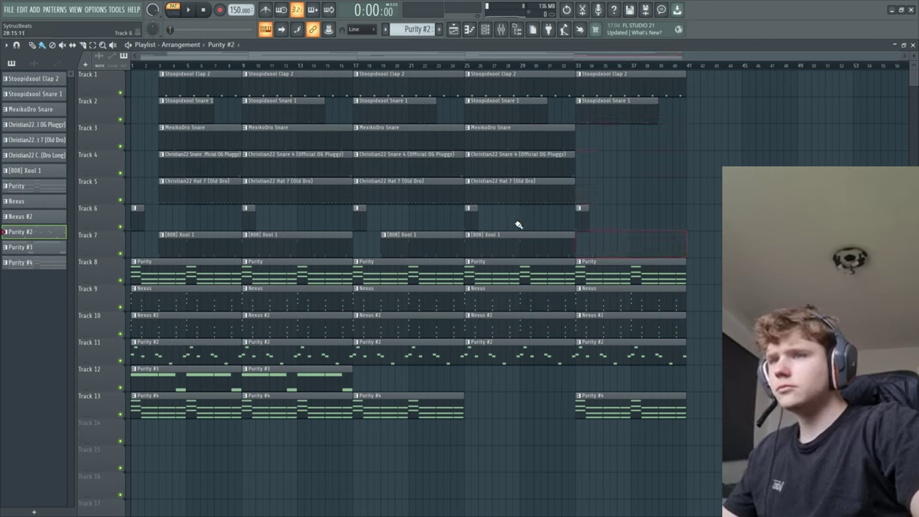
drag(758, 109, 2, 465)
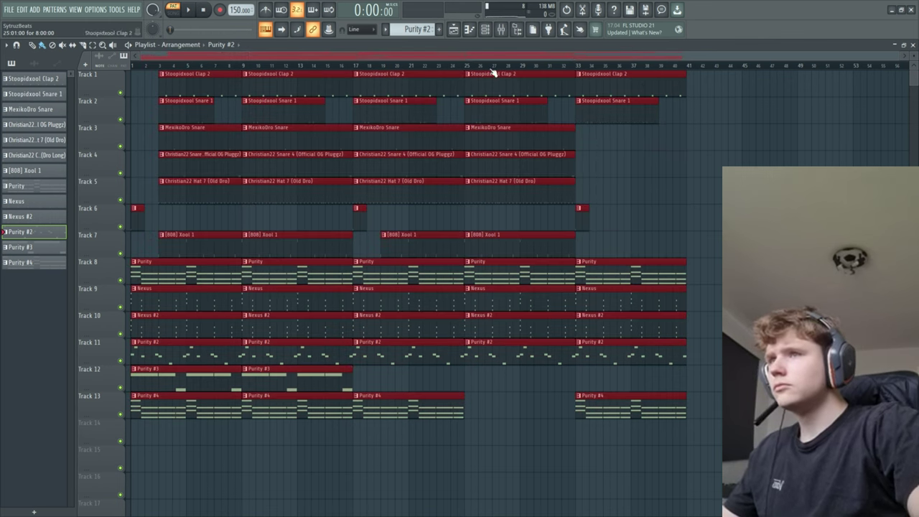
Step: Place the Bitchh (White Noise) sample from the sample browser on track 14 at bar 3
click(517, 29)
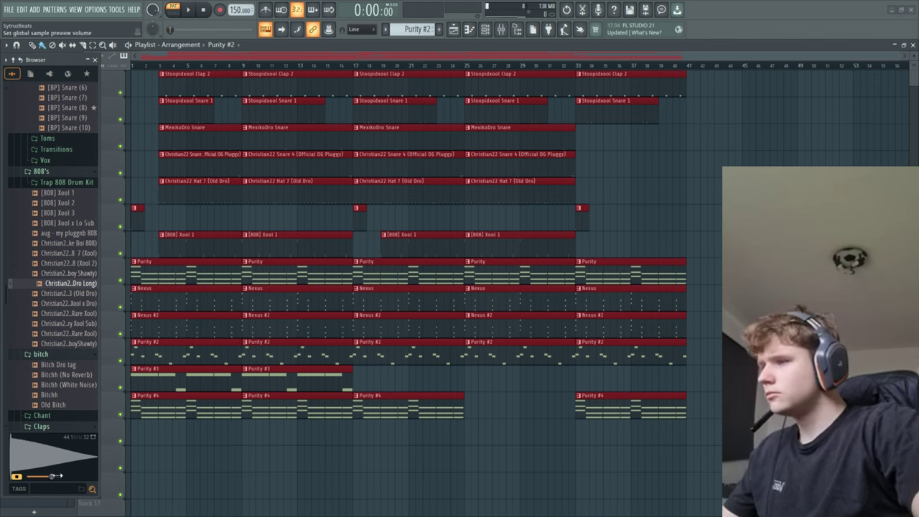
scroll(64, 216, down, 5)
drag(69, 264, 194, 436)
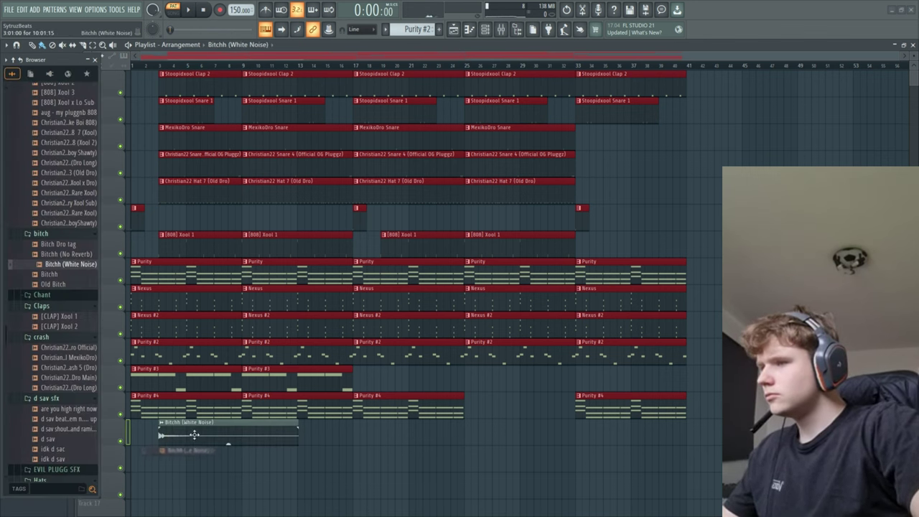
click(294, 474)
right_click(349, 494)
scroll(349, 494, down, 2)
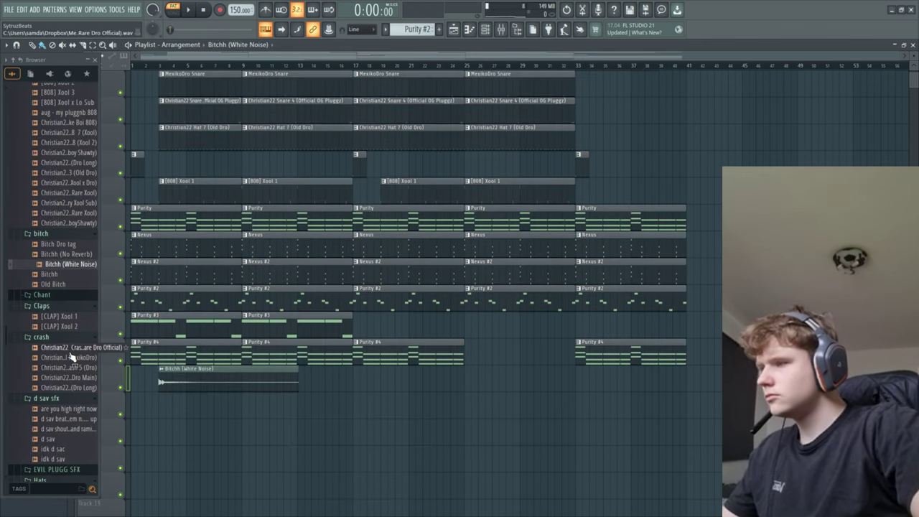
Step: Search the sample browser for "dro noise" and place the dro white noise sample on track 14 at bar 33
click(61, 486)
text(dro no)
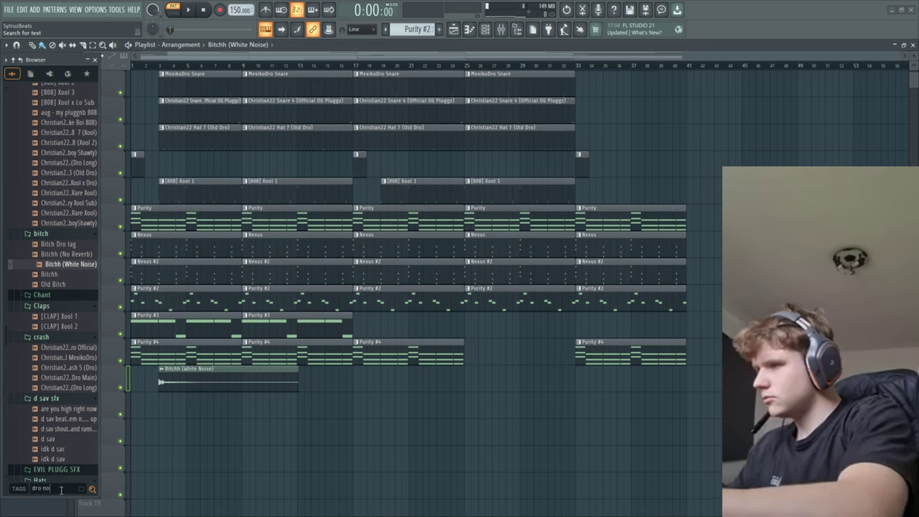
text(ise)
drag(33, 92, 578, 381)
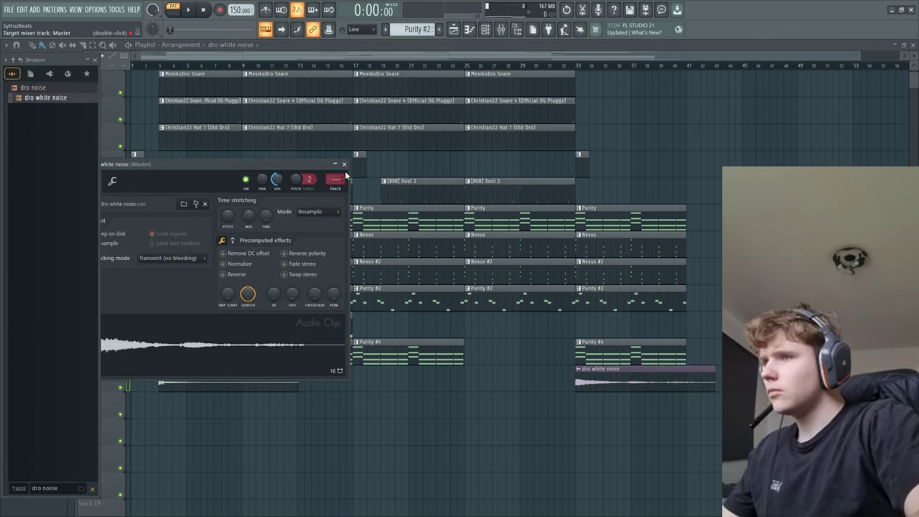
click(344, 165)
click(95, 60)
Step: Duplicate the whole arrangement and move the copy so that it starts at bar 41
key(ctrl+a)
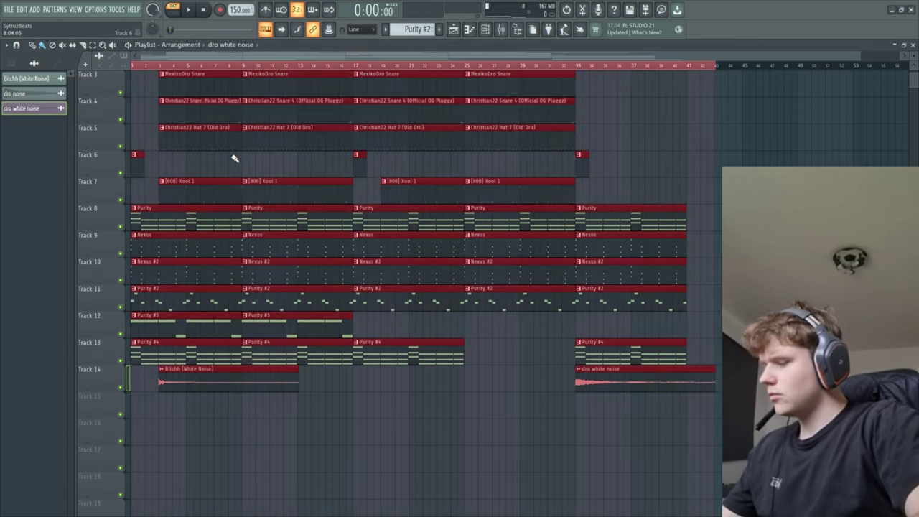
key(ctrl+b)
scroll(422, 246, down, 3)
scroll(422, 246, up, 6)
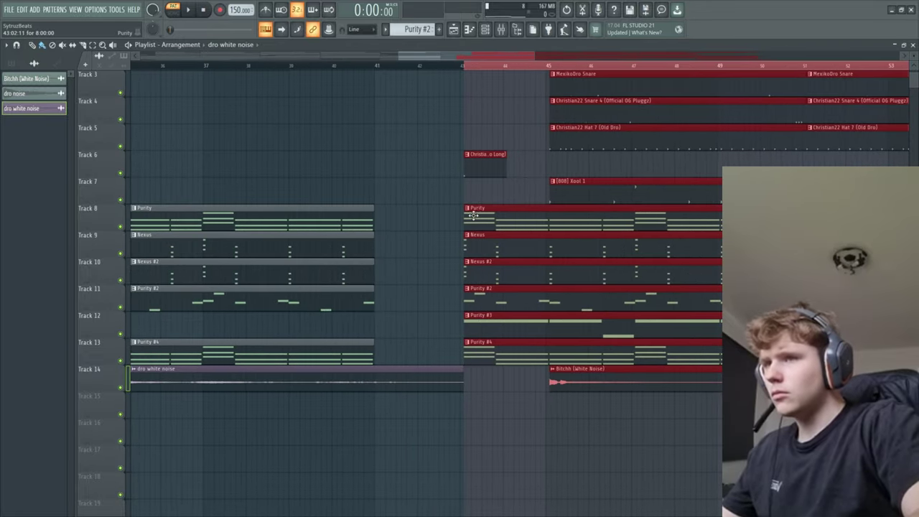
drag(362, 199, 213, 217)
scroll(209, 214, up, 3)
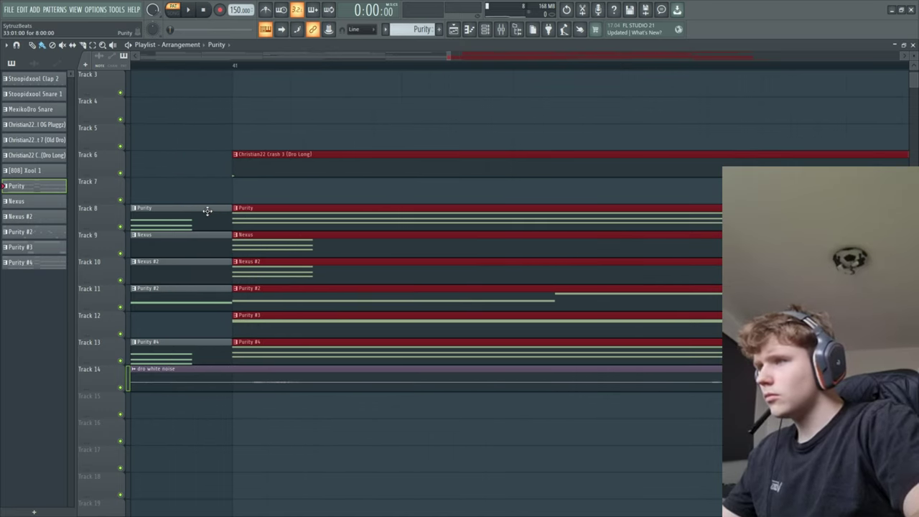
scroll(373, 184, down, 10)
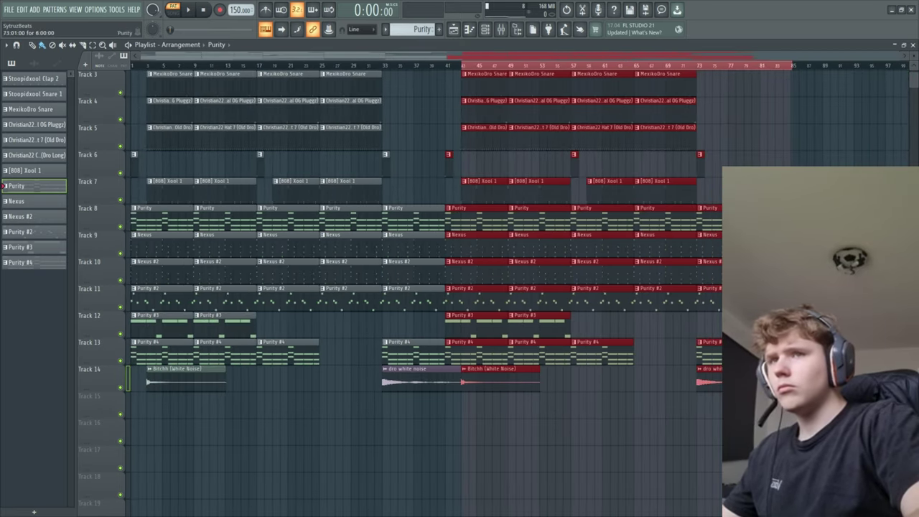
Step: Create a Master volume automation clip for the section from bar 73, and play the arrangement from the beginning
ctrl+click(811, 164)
scroll(811, 163, up, 2)
drag(759, 66, 732, 76)
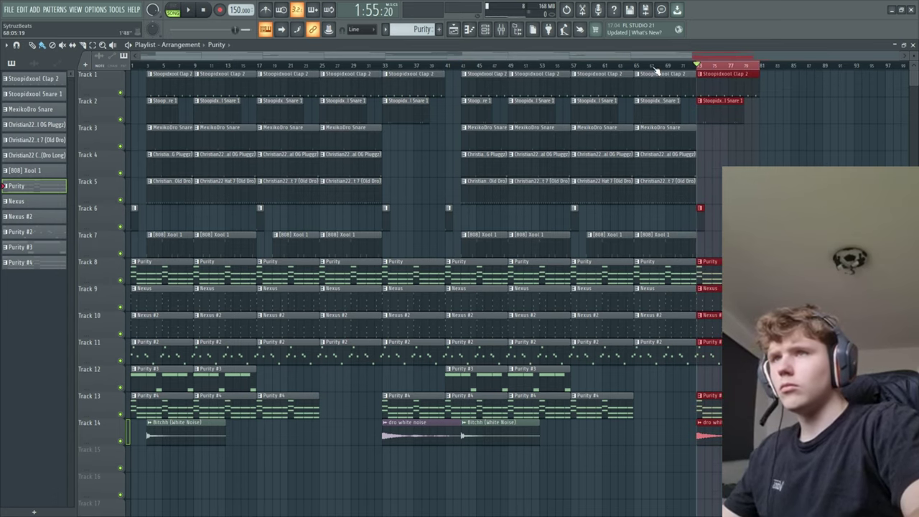
click(511, 31)
right_click(40, 52)
right_click(37, 305)
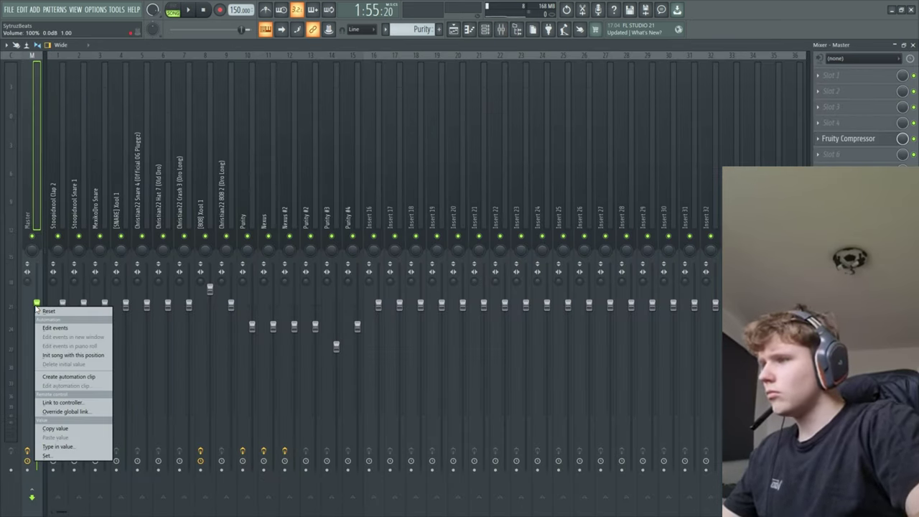
click(61, 377)
click(913, 45)
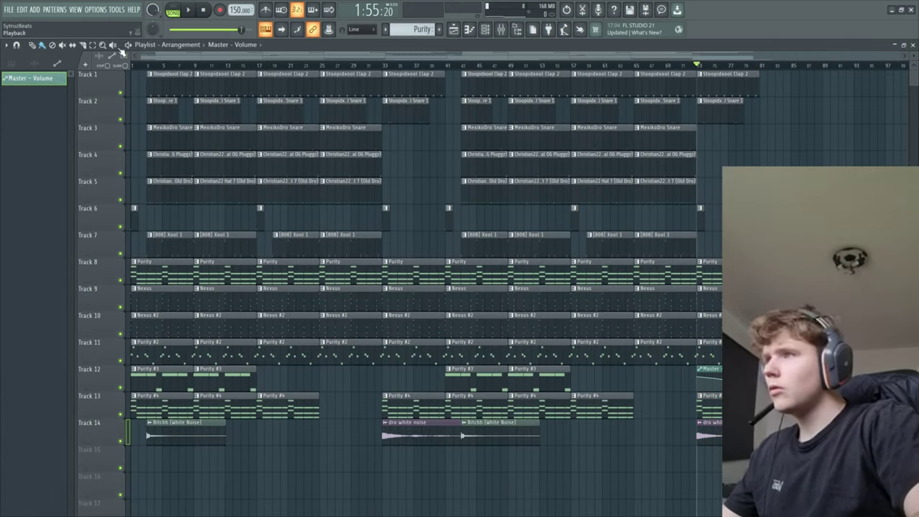
key(space)
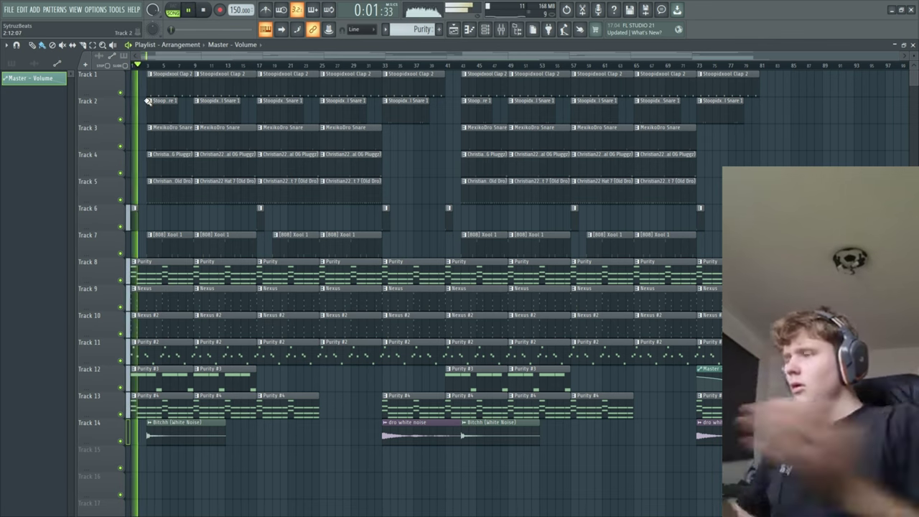